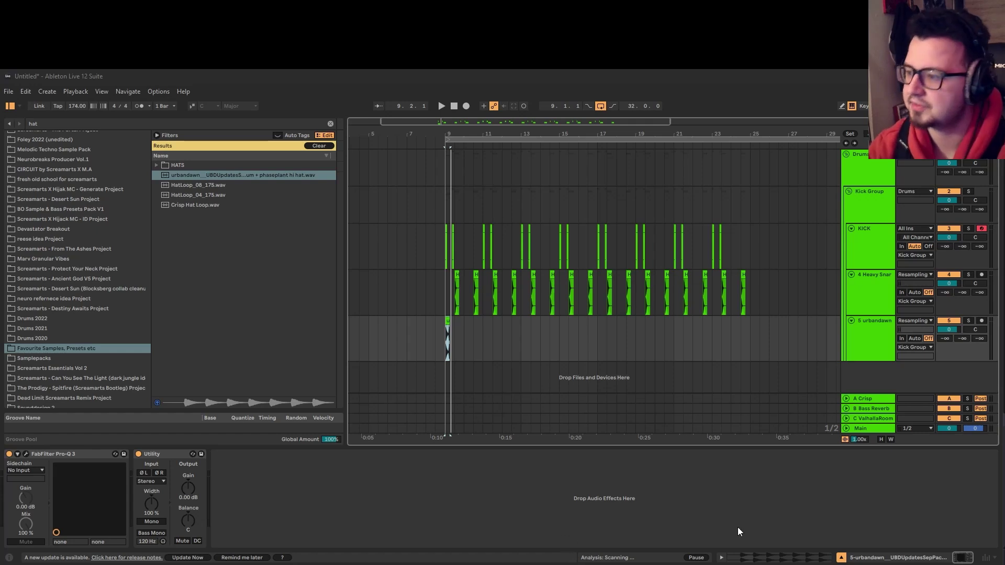
Step: Mute the hi-hat track and play the kick and snare pattern from bar 9
click(947, 321)
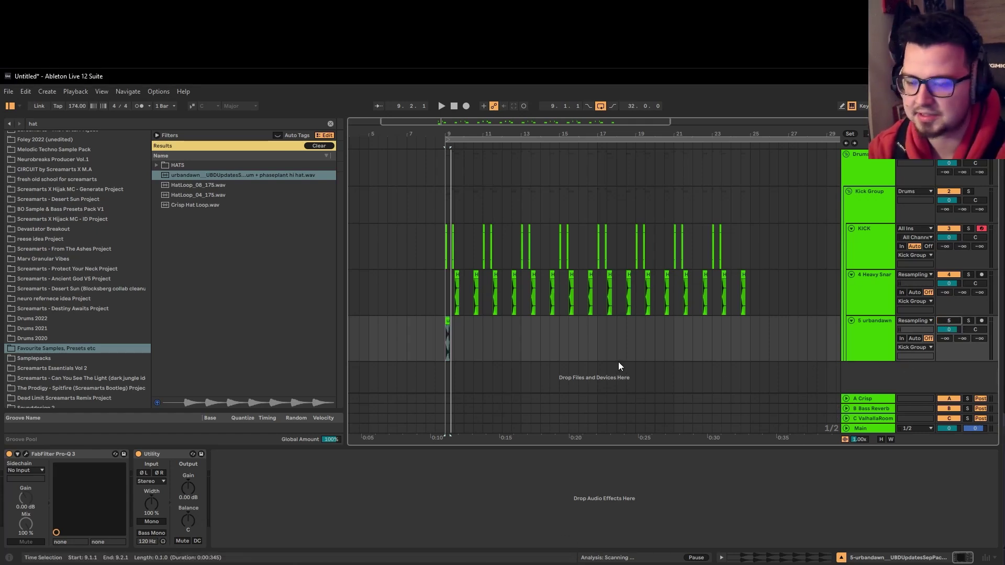
scroll(466, 345, up, 5)
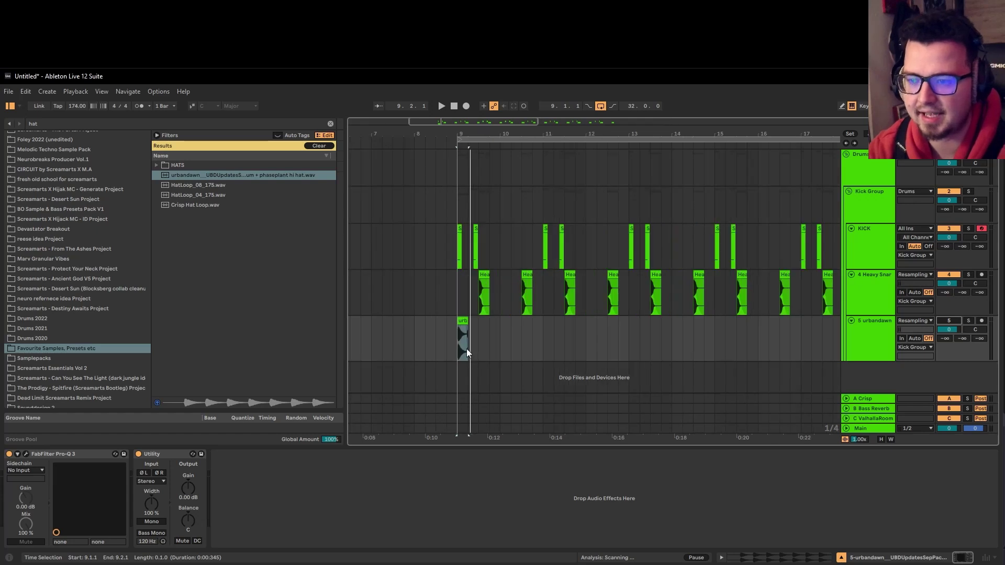
click(465, 326)
scroll(466, 327, down, 3)
click(453, 336)
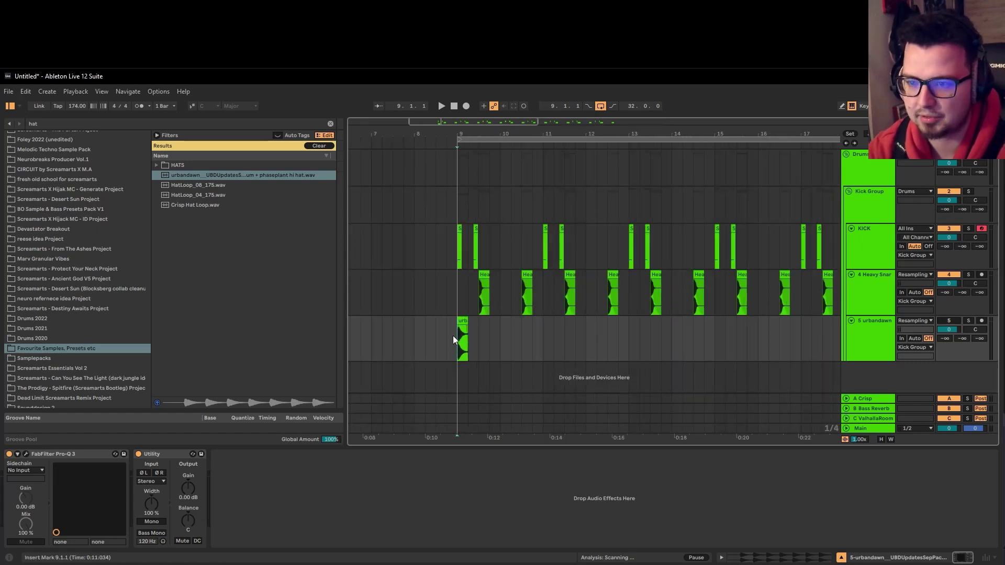
key(space)
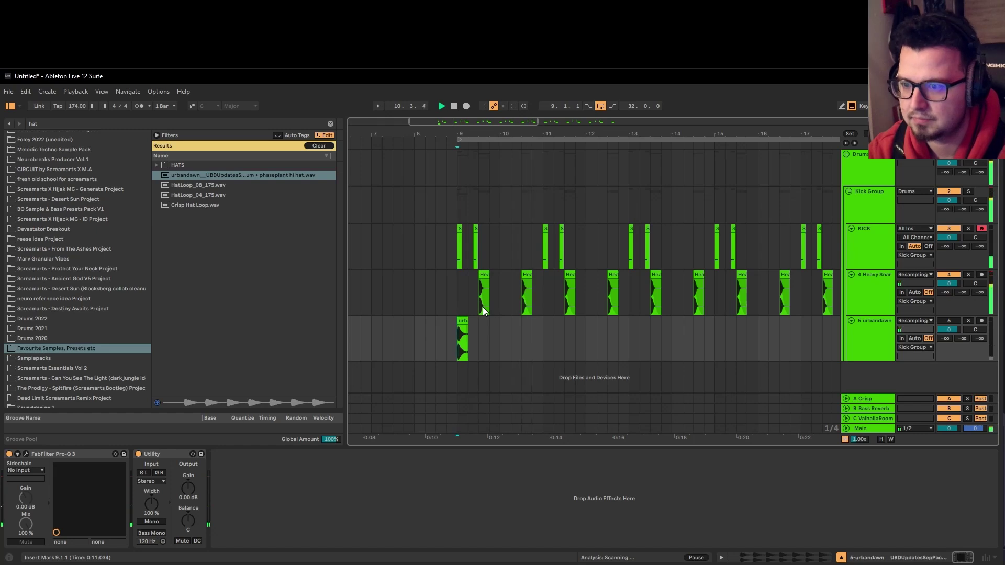
scroll(489, 306, down, 3)
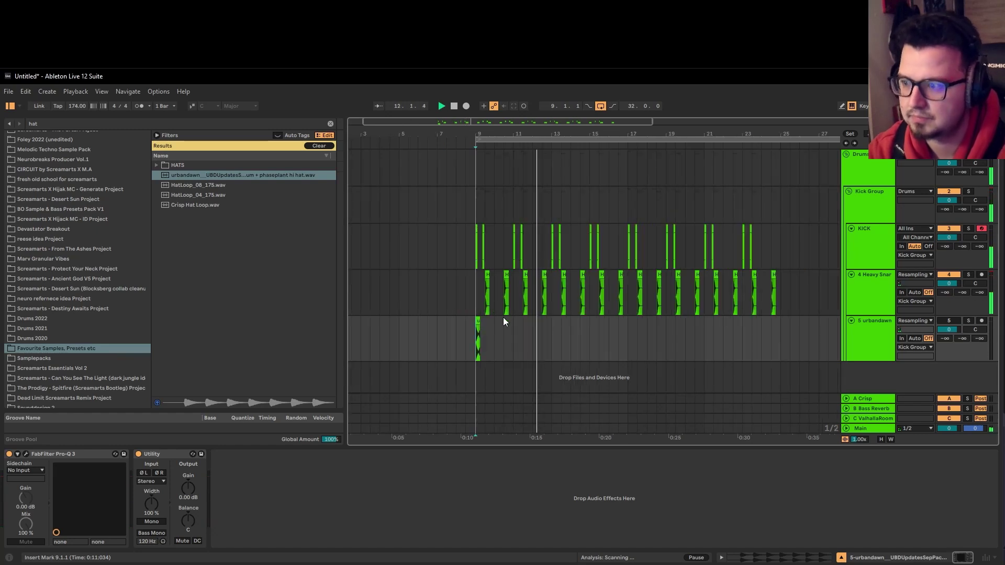
scroll(607, 248, down, 3)
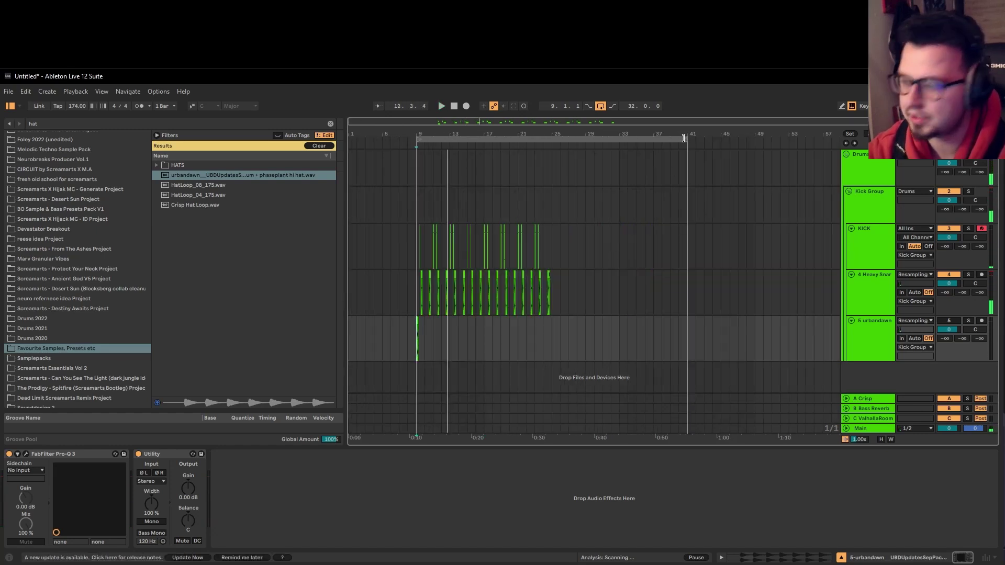
Step: Set the arrangement loop length to 31 bars and duplicate the hi-hat clip on every beat from bar 9 up to bar 25
drag(686, 140, 682, 141)
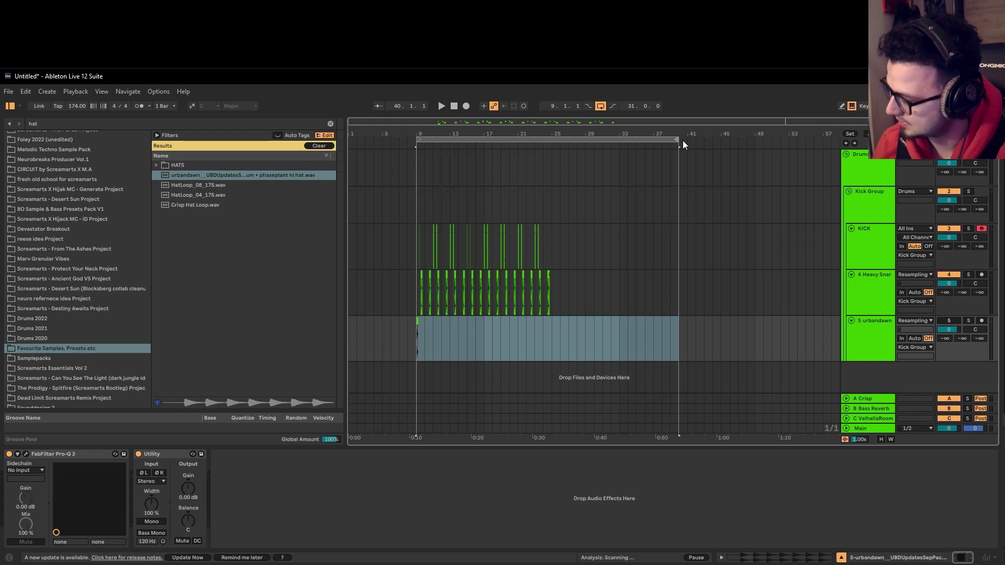
scroll(427, 338, up, 5)
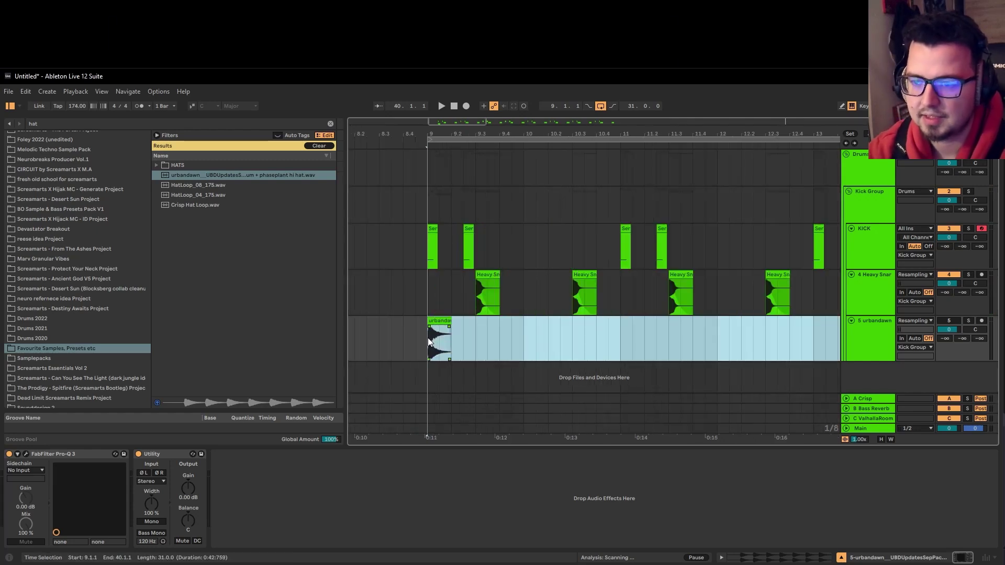
click(448, 321)
key(ctrl+d)
key(ctrl+d)
key(ctrl+d)
key(ctrl+d)
key(ctrl+d)
key(ctrl+d)
key(ctrl+d)
key(ctrl+d)
key(ctrl+d)
key(ctrl+d)
key(ctrl+d)
key(ctrl+d)
key(ctrl+d)
key(ctrl+d)
key(ctrl+d)
key(ctrl+d)
key(ctrl+d)
key(ctrl+d)
key(ctrl+d)
scroll(454, 321, down, 3)
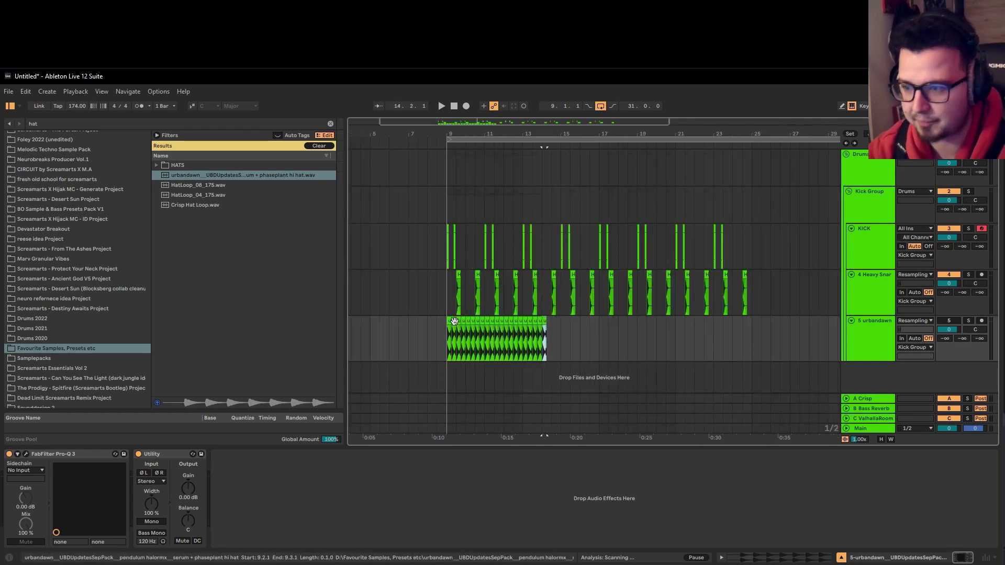
key(ctrl+d)
key(ctrl+d)
key(ctrl+d)
key(ctrl+d)
key(ctrl+d)
key(ctrl+d)
key(ctrl+d)
key(ctrl+d)
key(ctrl+d)
key(ctrl+d)
key(ctrl+d)
key(ctrl+d)
key(ctrl+d)
key(ctrl+d)
key(ctrl+d)
key(ctrl+d)
key(ctrl+d)
key(ctrl+d)
key(ctrl+d)
key(ctrl+d)
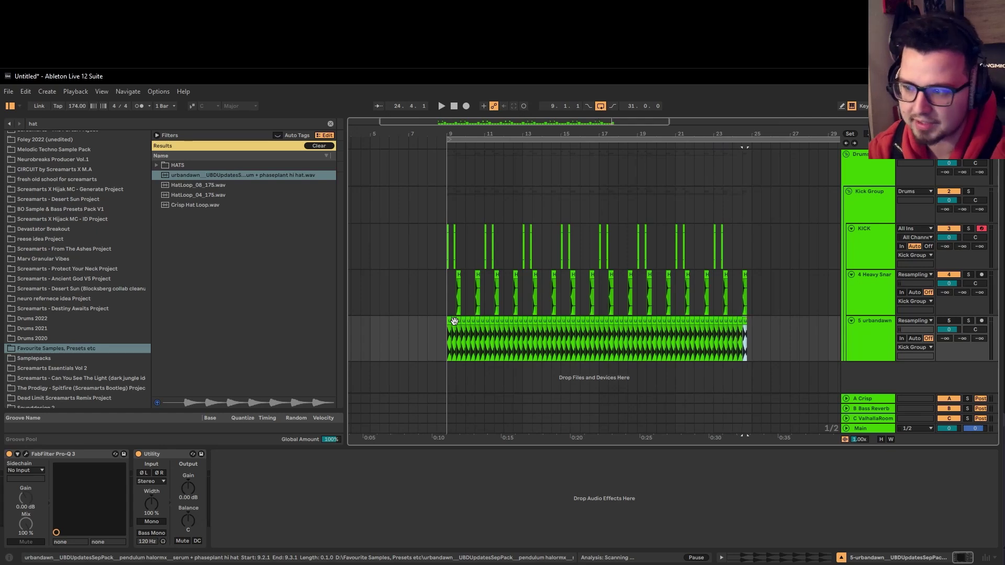
key(ctrl+d)
click(445, 339)
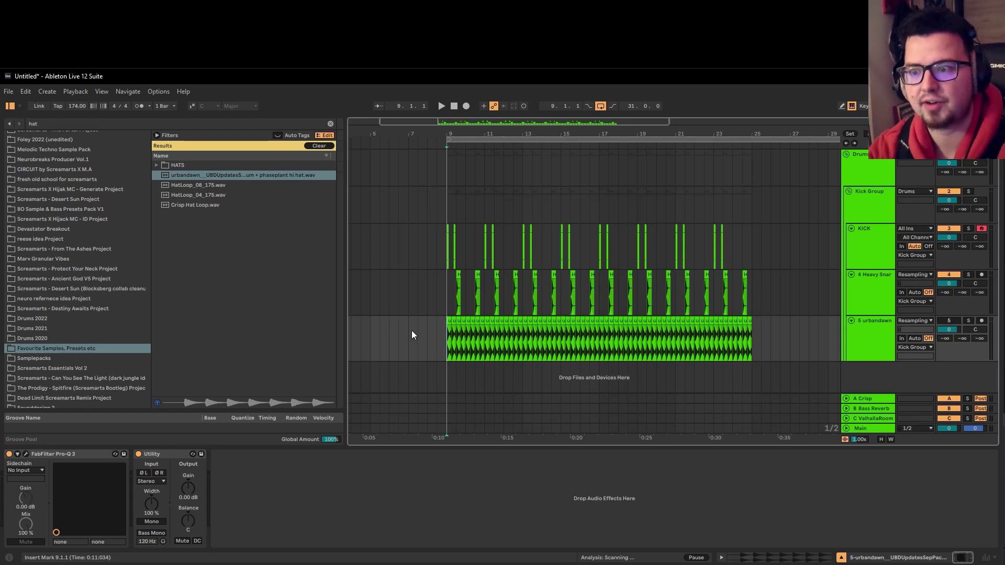
Step: Unmute the hi-hat track and lower its volume to about -5.5 dB while playing the loop from bar 9
click(473, 140)
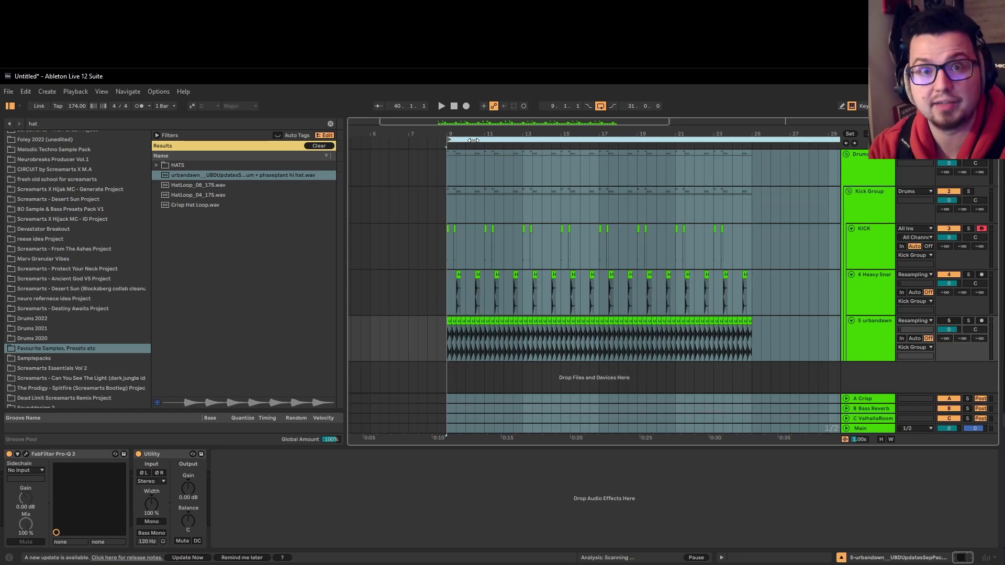
key(space)
scroll(452, 263, up, 5)
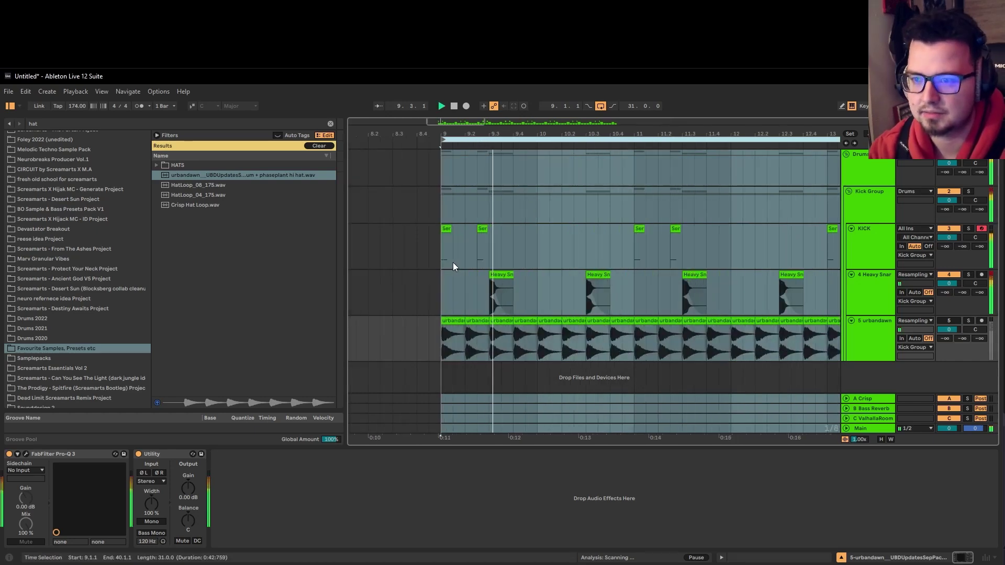
click(945, 322)
key(space)
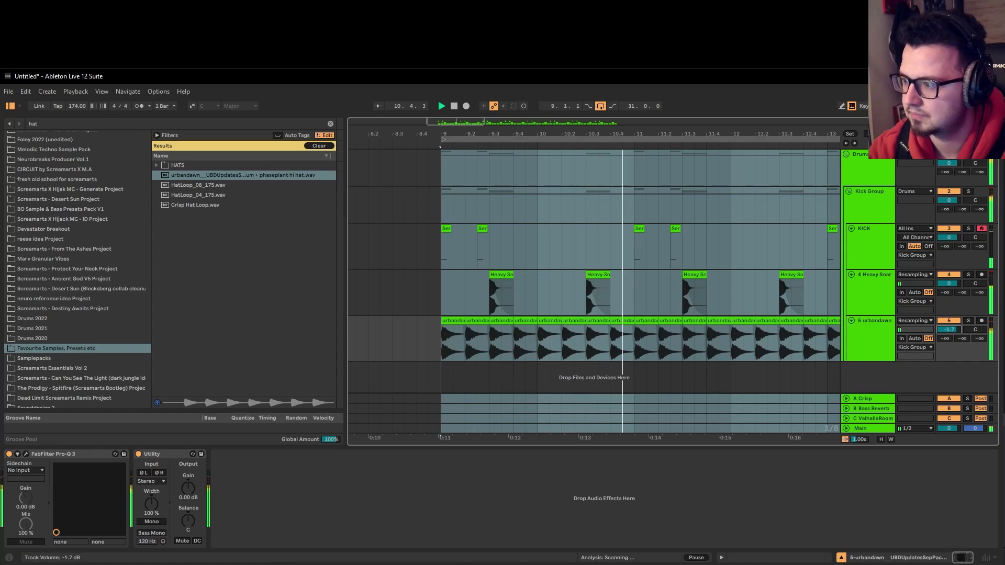
key(minus)
key(minus)
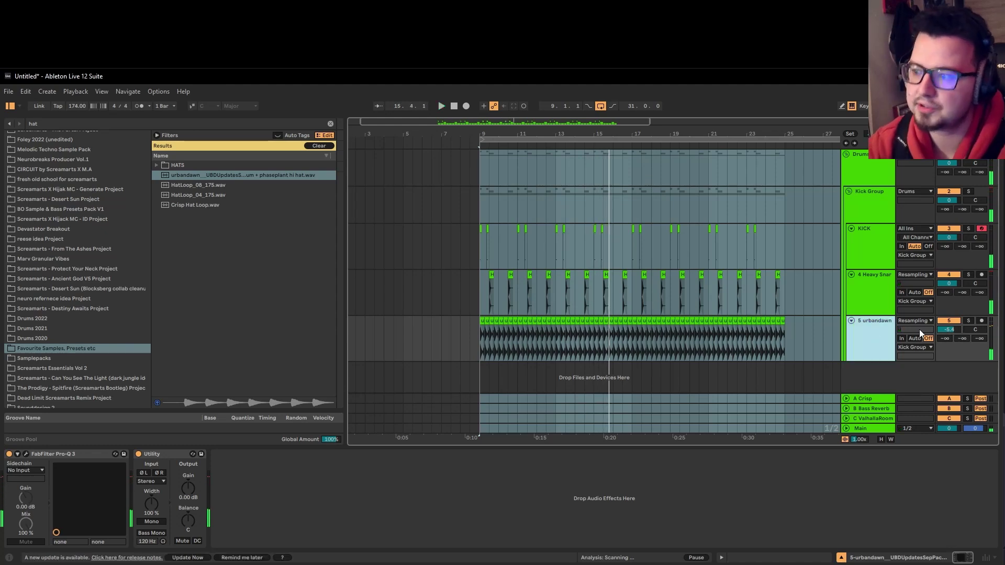
drag(949, 330, 949, 332)
Step: Add a fade-out across nearly the whole length of the first hi-hat clip at bar 9
scroll(485, 354, up, 5)
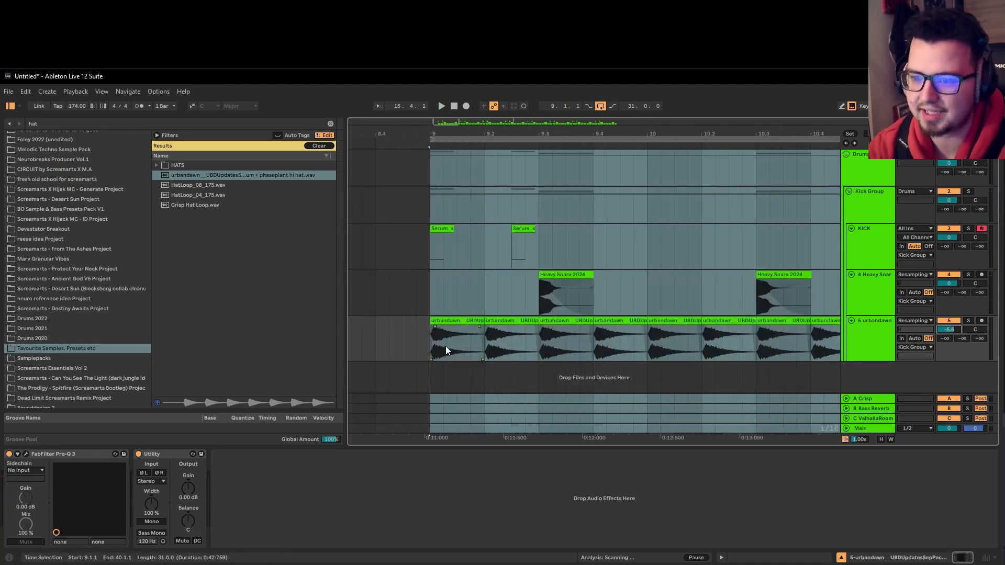
click(445, 347)
drag(432, 328, 437, 333)
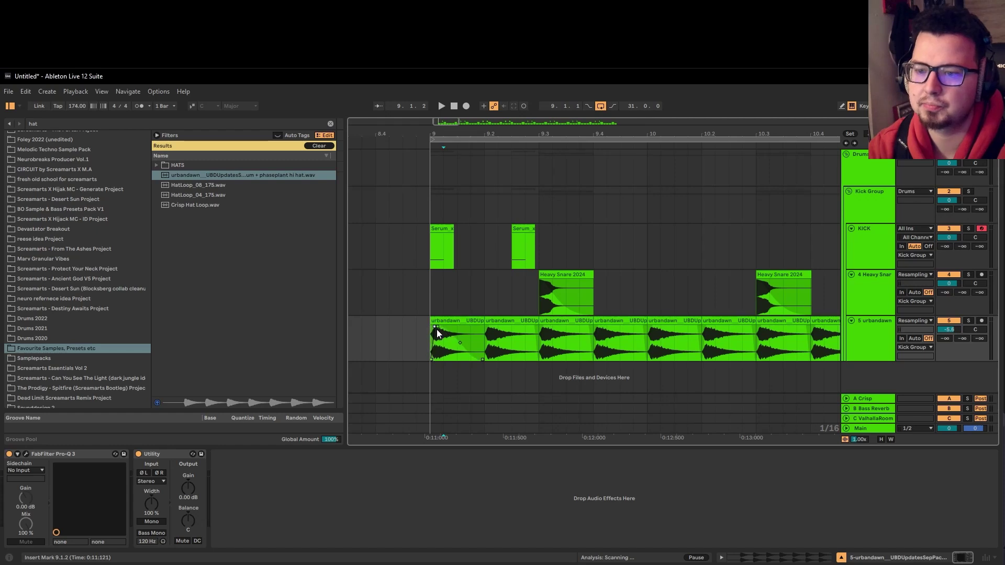
Step: Duplicate the faded first hi-hat clip on every beat up to bar 25, replacing the existing copies
scroll(438, 347, down, 5)
click(446, 321)
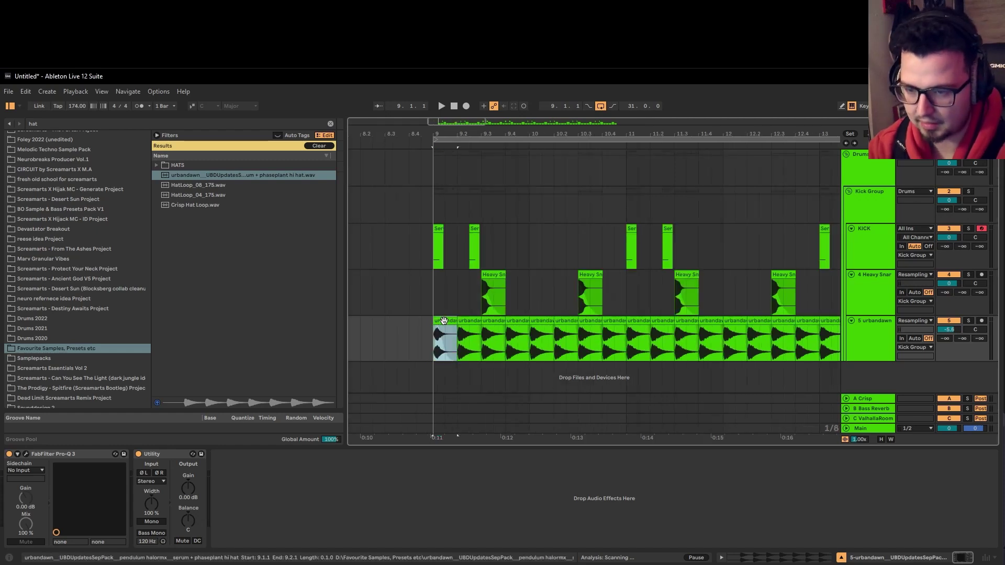
key(ctrl+d)
key(ctrl+d)
scroll(447, 321, down, 6)
key(ctrl+d)
key(ctrl+d)
key(ctrl+d)
key(ctrl+d)
key(ctrl+d)
key(ctrl+d)
key(ctrl+d)
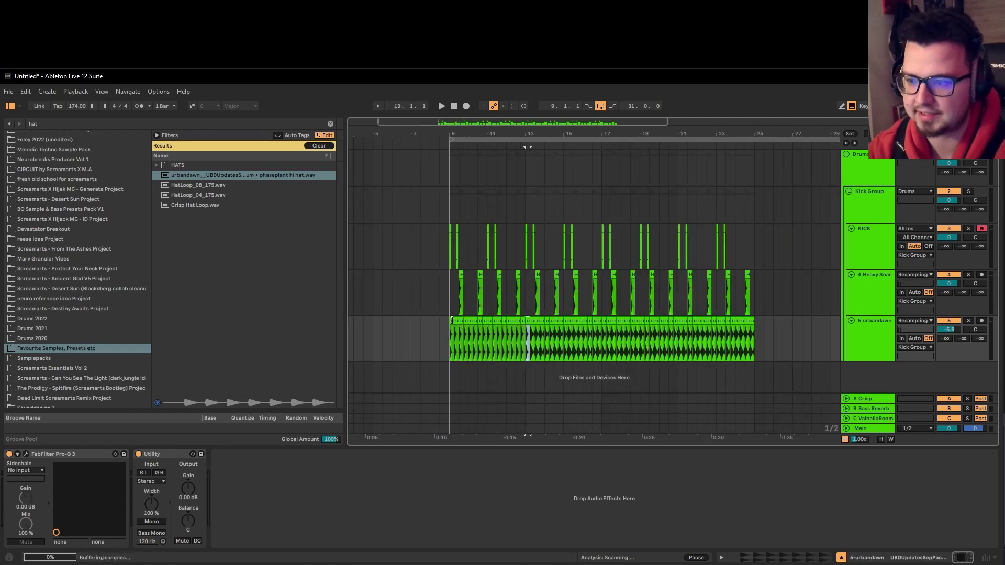
key(ctrl+d)
key(ctrl+d)
key(ctrl+d)
key(ctrl+d)
key(ctrl+d)
key(ctrl+d)
key(ctrl+d)
key(ctrl+d)
key(ctrl+d)
key(ctrl+d)
key(ctrl+d)
key(ctrl+d)
key(ctrl+d)
key(ctrl+d)
key(ctrl+d)
key(ctrl+d)
key(ctrl+d)
key(ctrl+d)
key(ctrl+d)
key(ctrl+d)
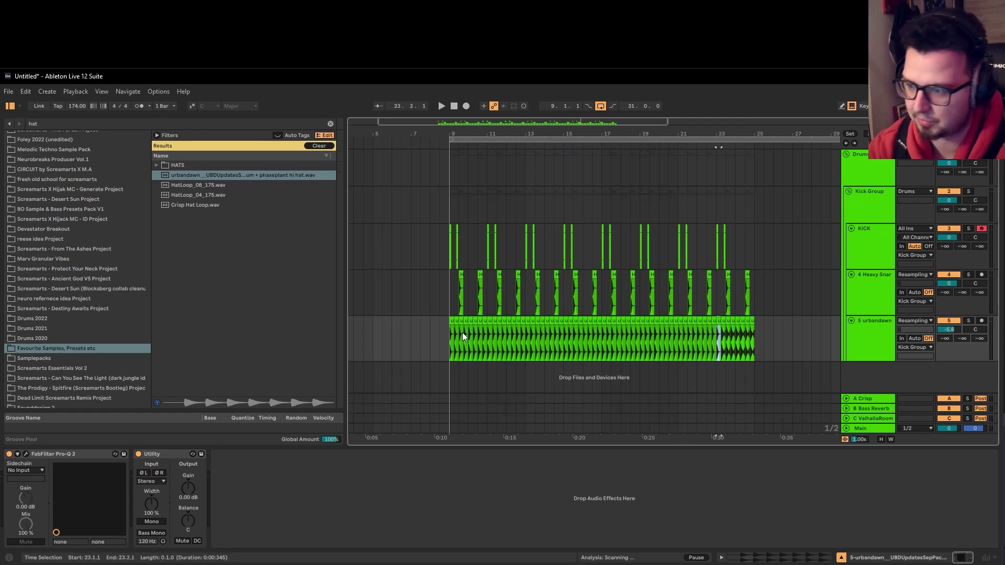
key(ctrl+d)
key(ctrl+d)
key(ctrl+d)
key(ctrl+d)
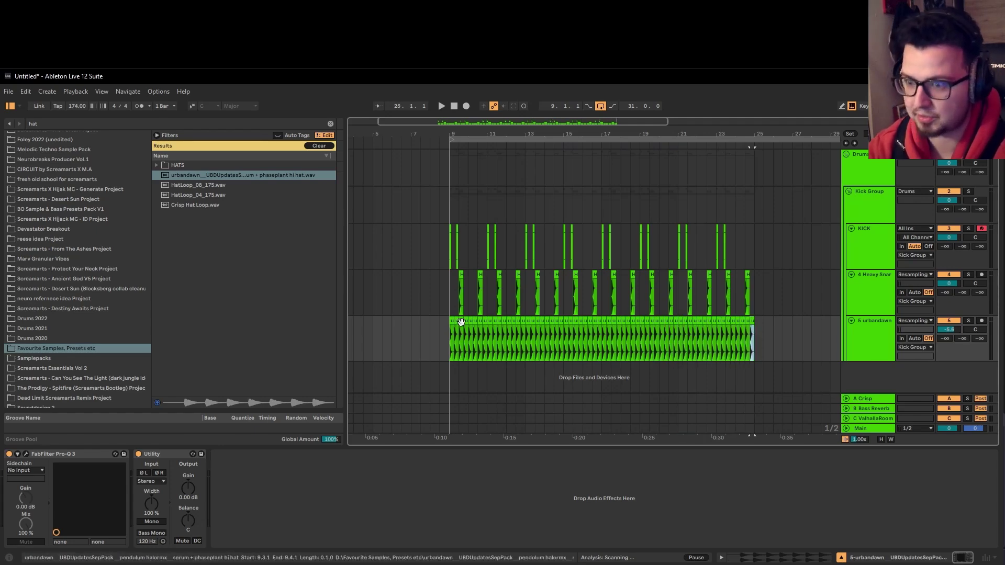
Step: Inspect the kick track's device chain and how the kick, snare and hi-hat clips line up from bar 9
scroll(459, 308, up, 10)
scroll(460, 288, down, 5)
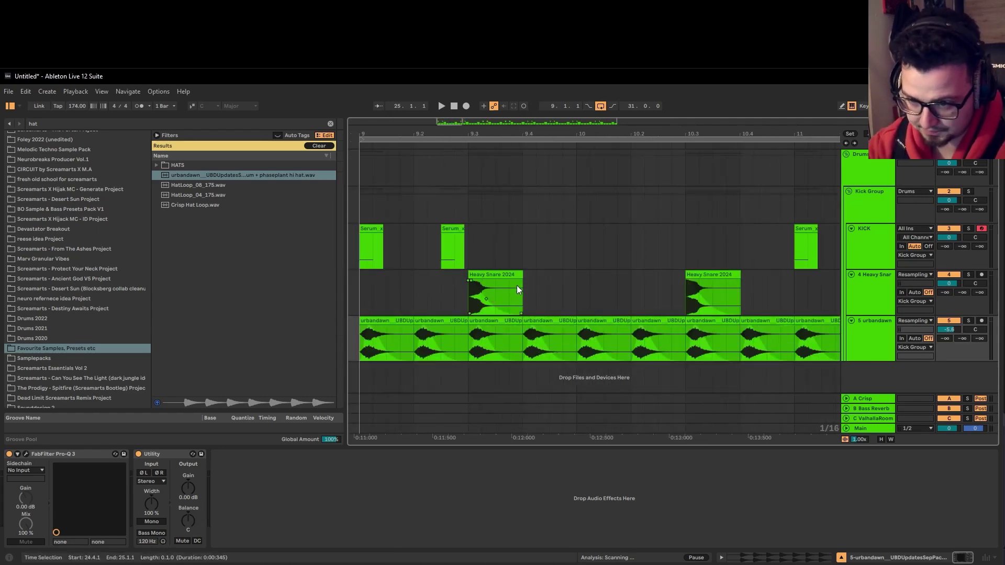
scroll(517, 290, down, 3)
click(866, 248)
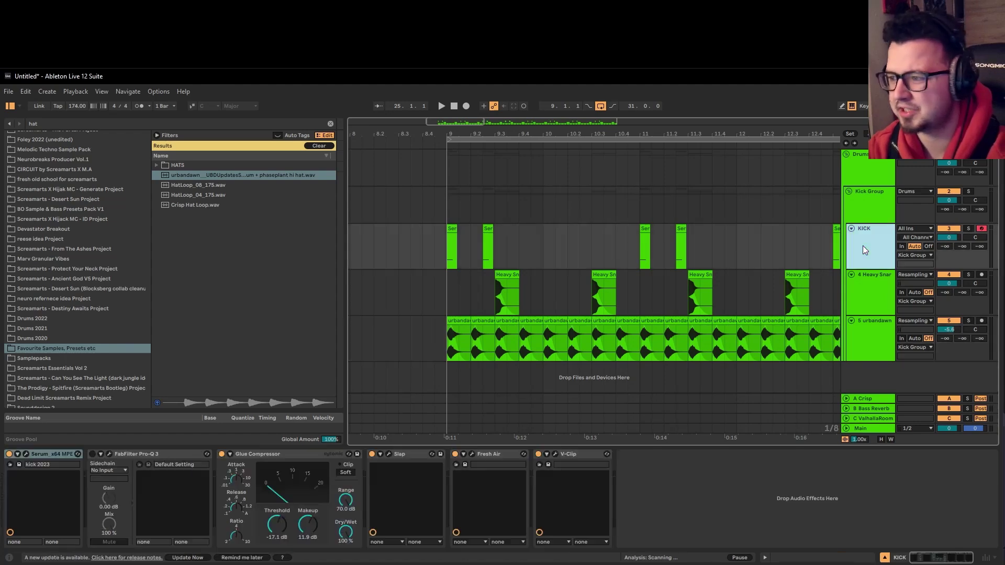
click(460, 252)
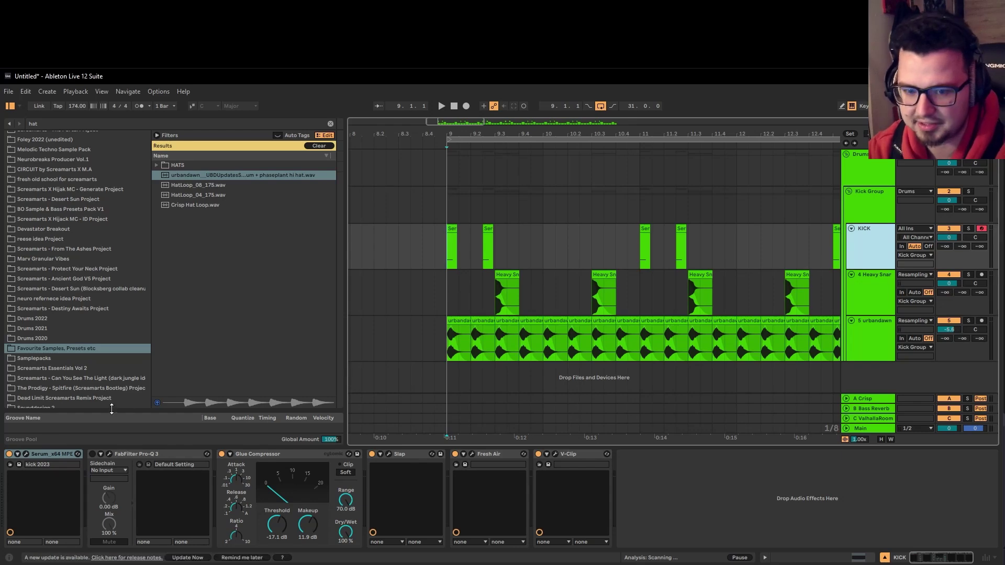
key(minus)
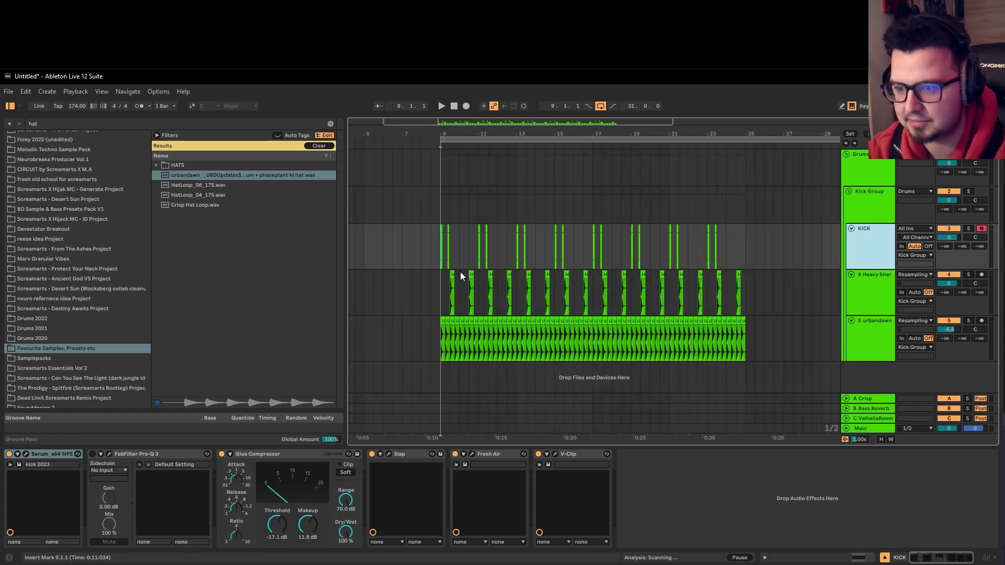
click(438, 280)
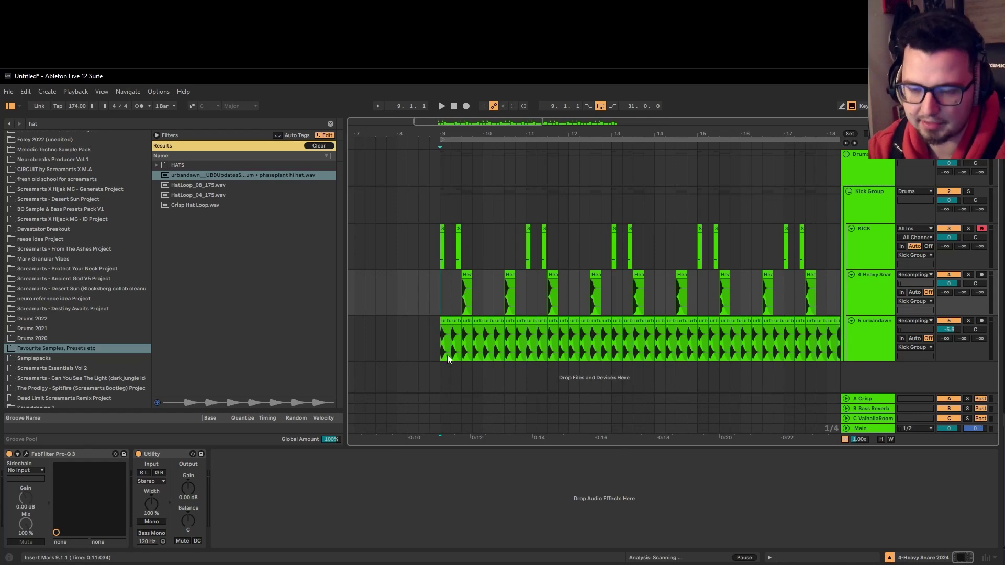
scroll(451, 349, up, 5)
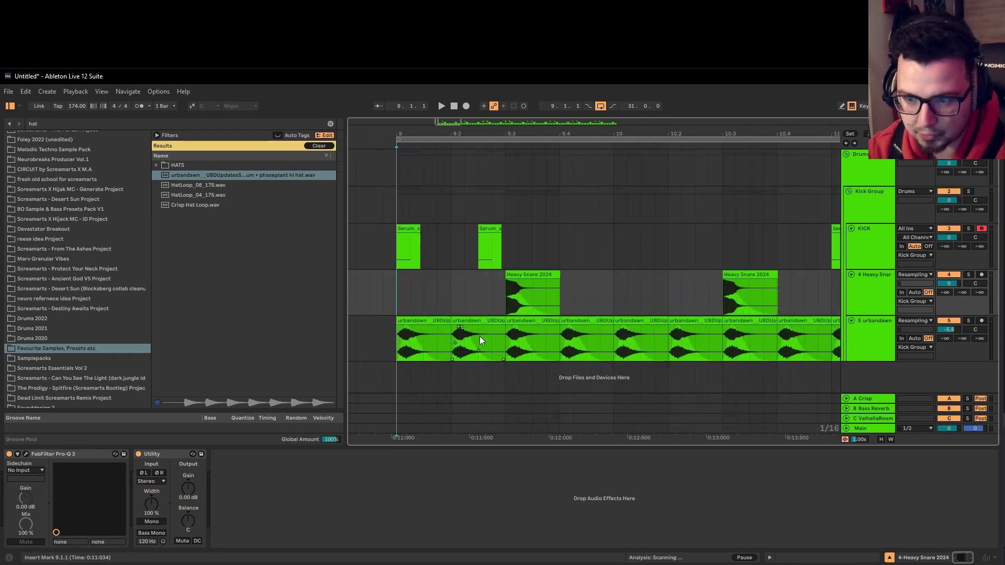
key(minus)
Step: Play the drums from bar 9 and lower the hi-hat track's volume to -10.1 dB
click(424, 340)
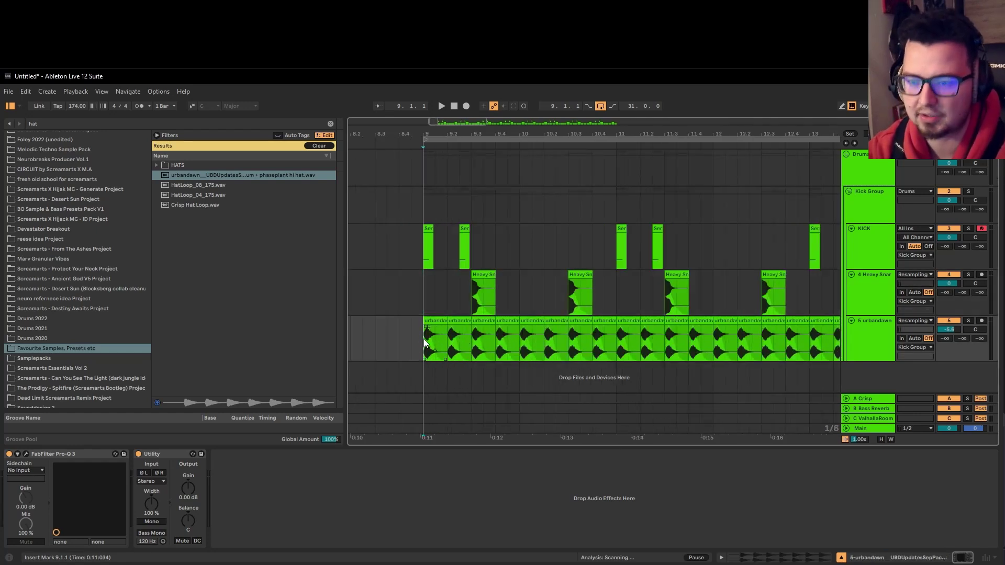
key(space)
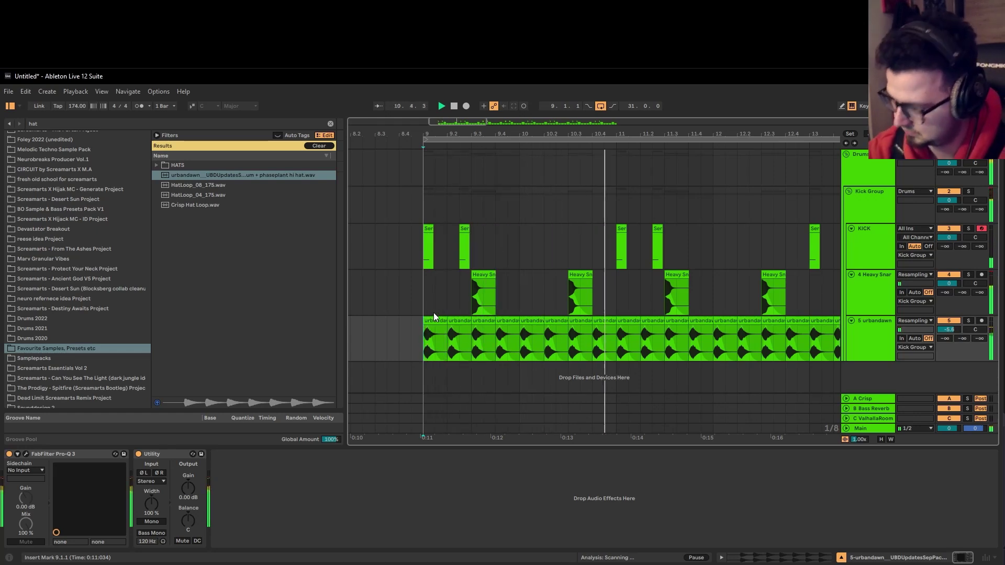
drag(949, 330, 948, 350)
scroll(544, 332, down, 5)
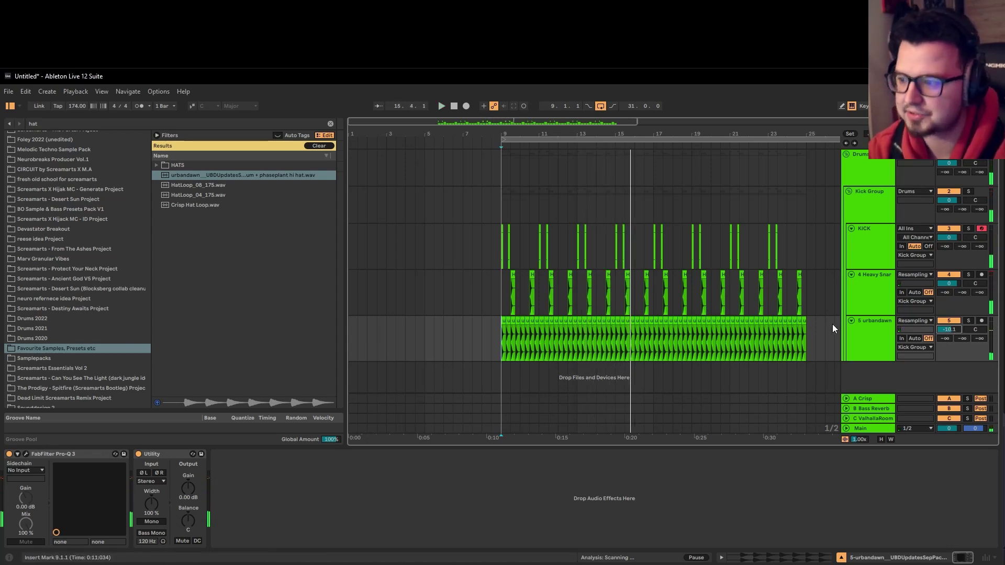
key(space)
Step: Delete all hi-hat clips from 9.2.1 onward and all kick clips after the first one at bar 9
drag(832, 324, 505, 322)
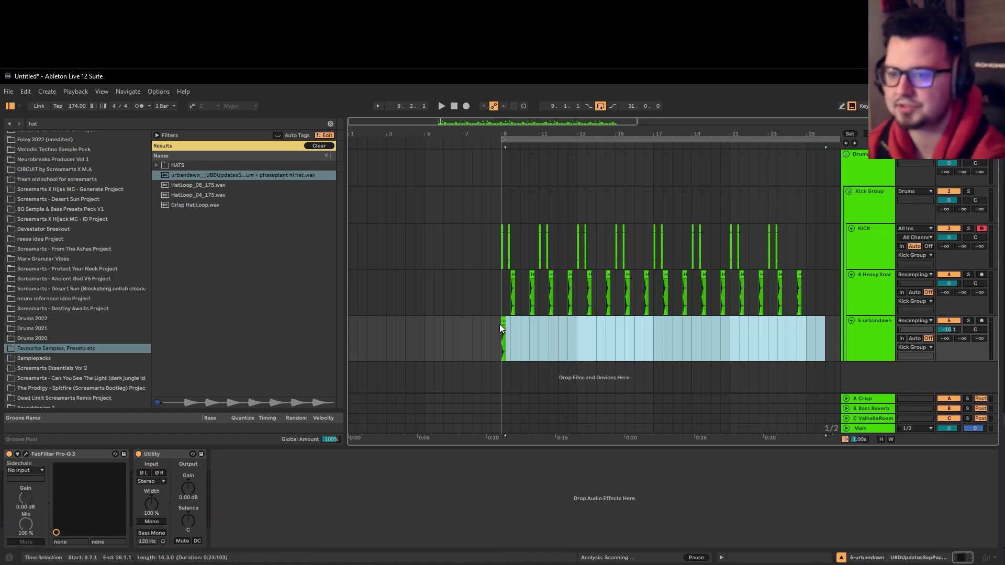
scroll(500, 324, up, 6)
scroll(528, 300, down, 8)
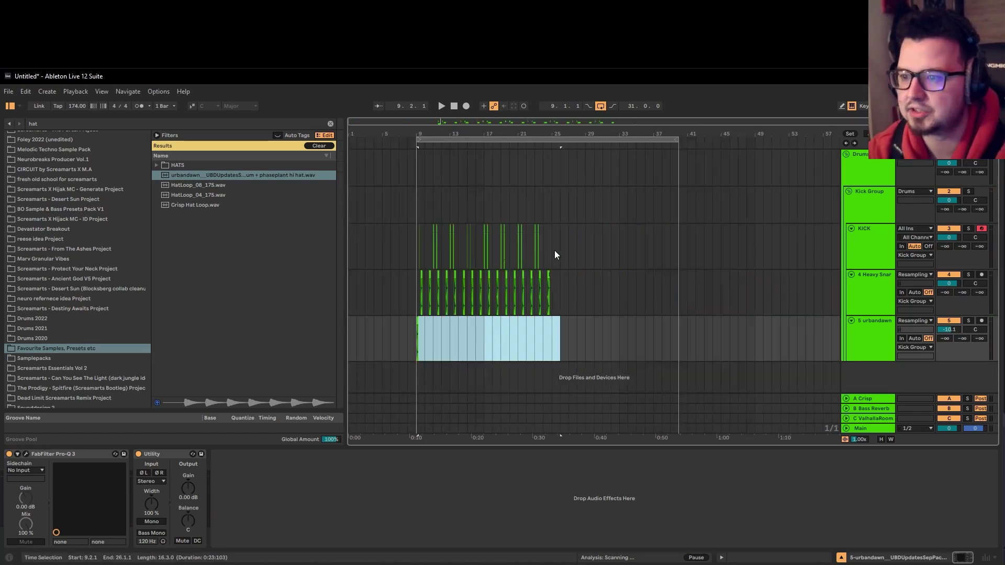
drag(576, 251, 488, 231)
scroll(414, 247, up, 5)
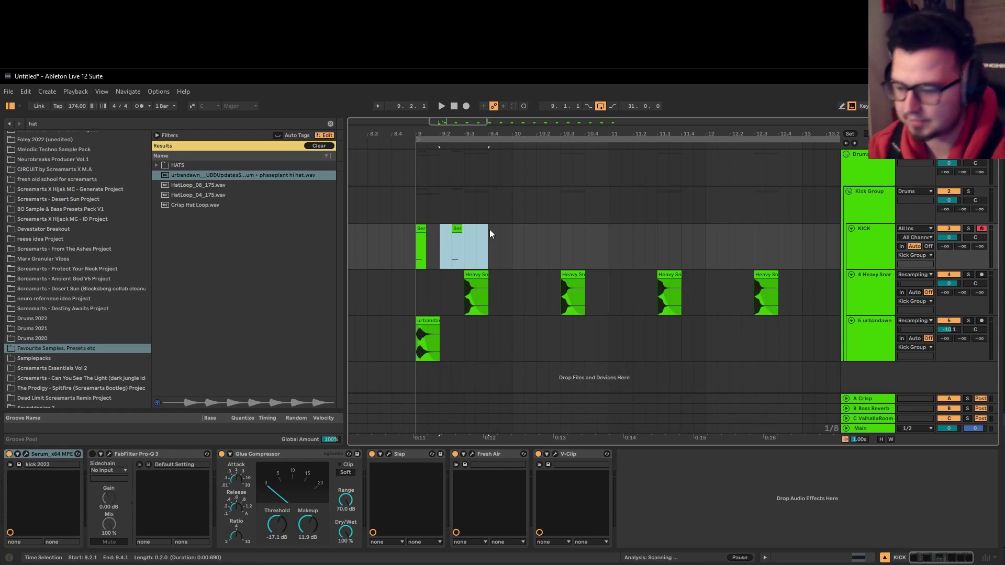
key(Delete)
Step: Copy the first hi-hat clip to beat 9.2, directly after the original, and select both clips
scroll(426, 331, up, 4)
click(438, 327)
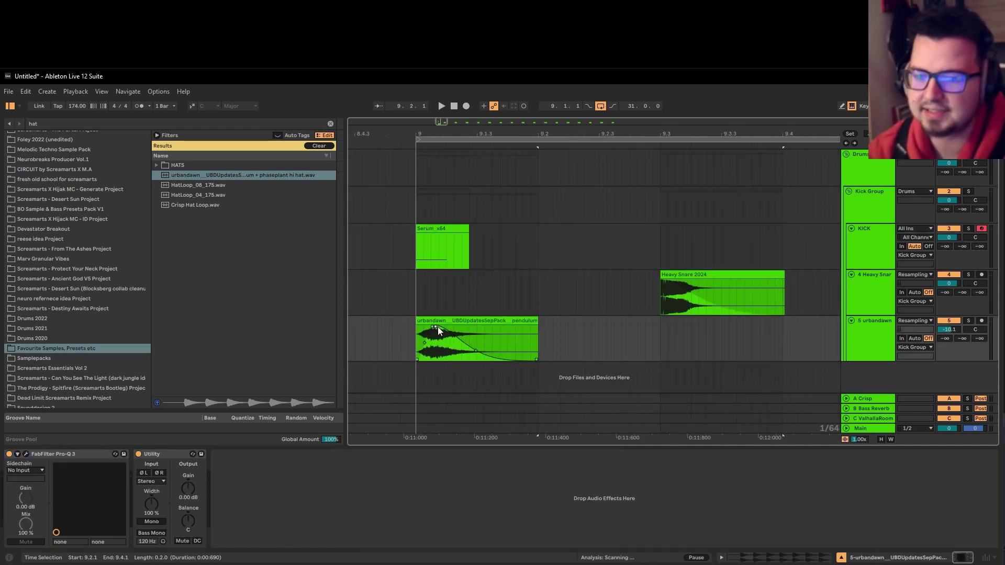
scroll(468, 349, down, 3)
click(463, 315)
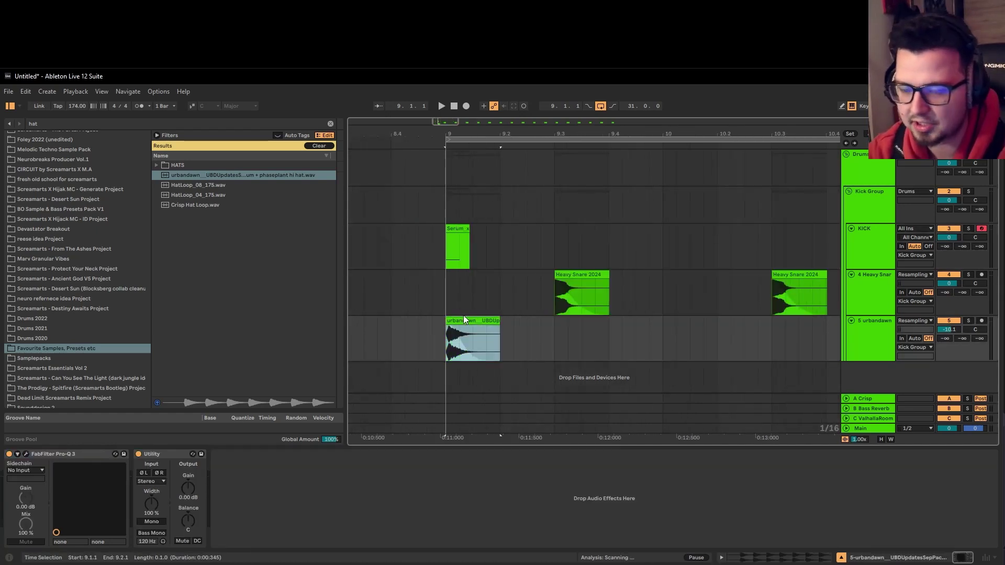
drag(467, 320, 526, 321)
shift+click(471, 322)
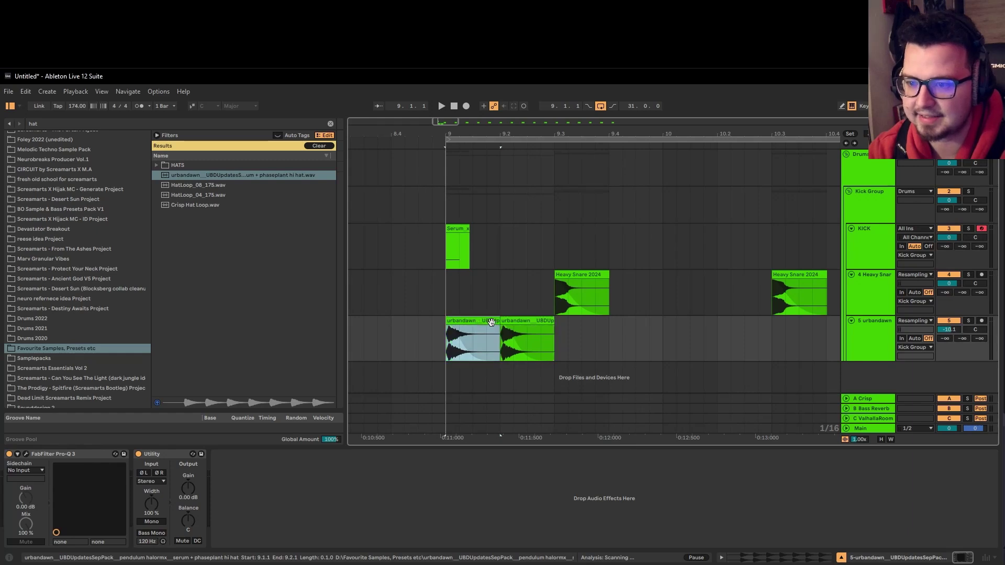
Step: Play the two hi-hat clips from bar 9 and solo the hi-hat track
key(space)
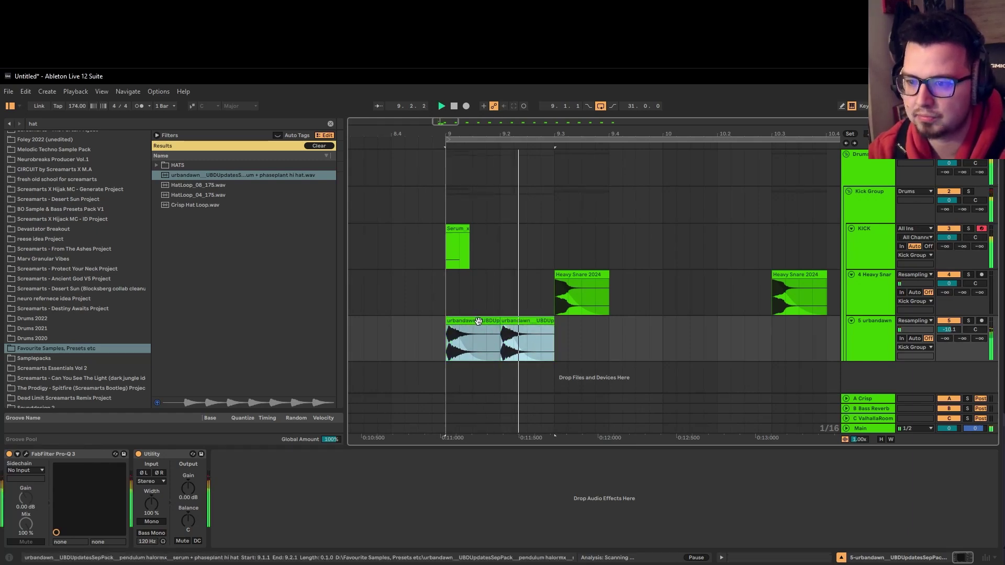
click(576, 336)
key(space)
scroll(490, 326, up, 5)
ctrl+scroll(571, 335, down, 5)
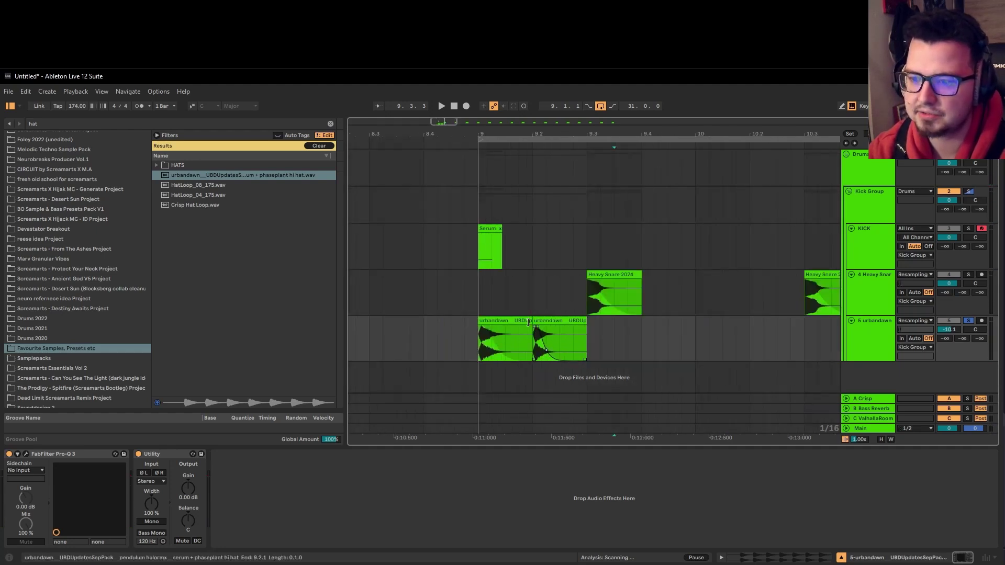
Step: Shift the start of the second hi-hat clip slightly past beat 9.2, keeping its end at 9.3
click(522, 333)
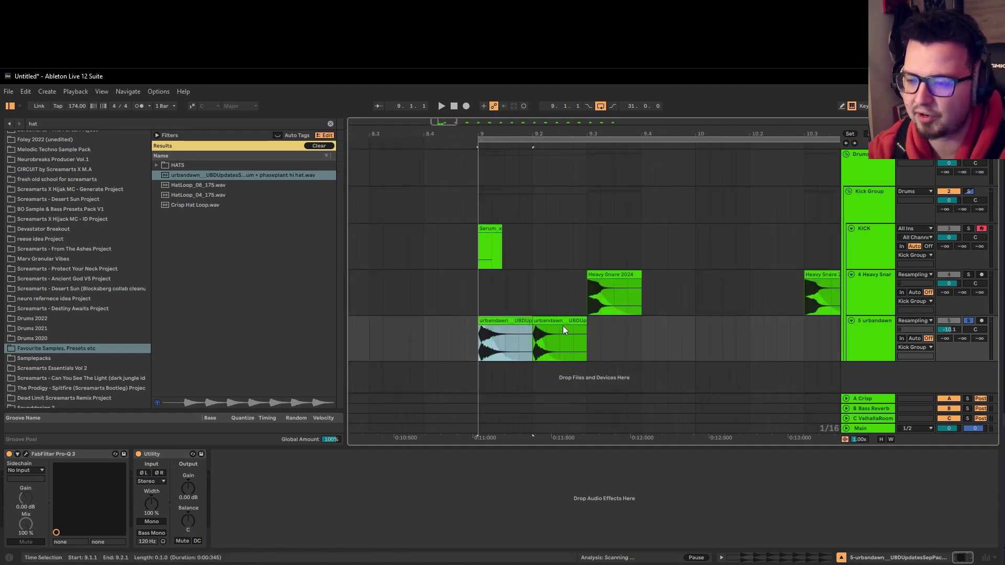
click(539, 333)
ctrl+scroll(538, 332, up, 5)
ctrl+scroll(537, 333, down, 5)
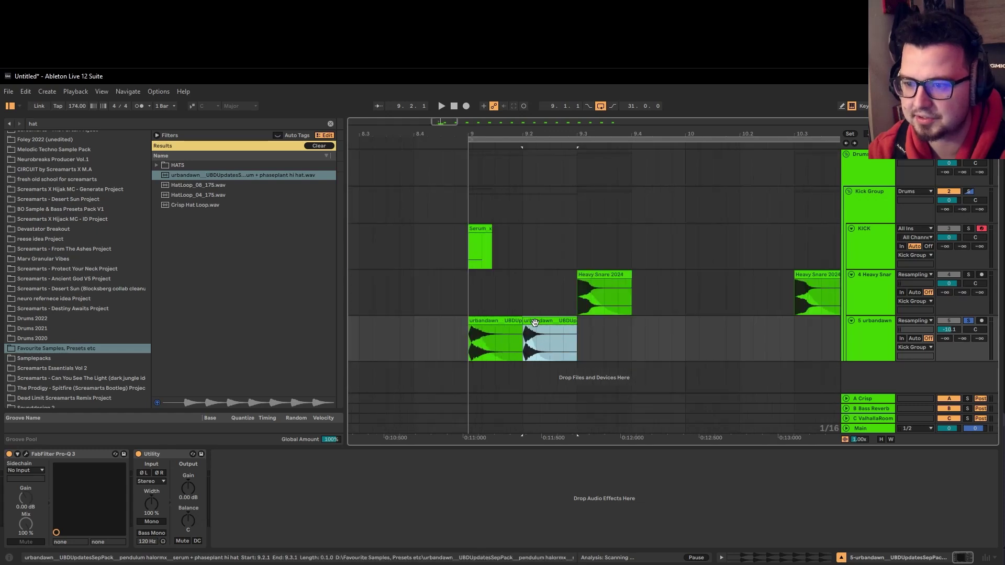
ctrl+scroll(528, 322, up, 5)
ctrl+scroll(521, 323, down, 2)
mouse_move(523, 320)
mouse_down()
mouse_move(575, 322)
mouse_move(529, 329)
mouse_up()
scroll(532, 321, down, 3)
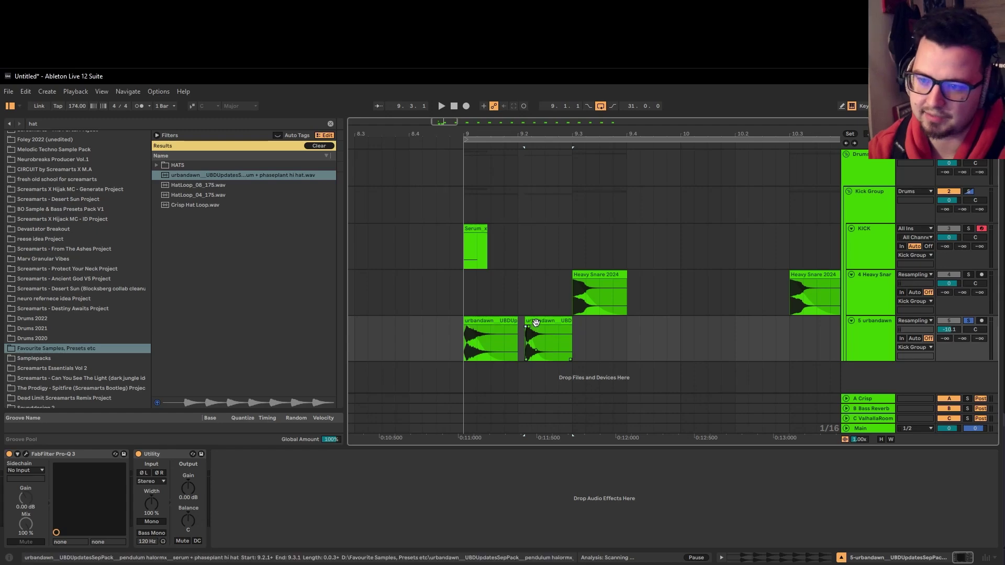
Step: Lower the second hi-hat clip's gain to -1.2 dB and play the two hits from bar 9
double_click(539, 321)
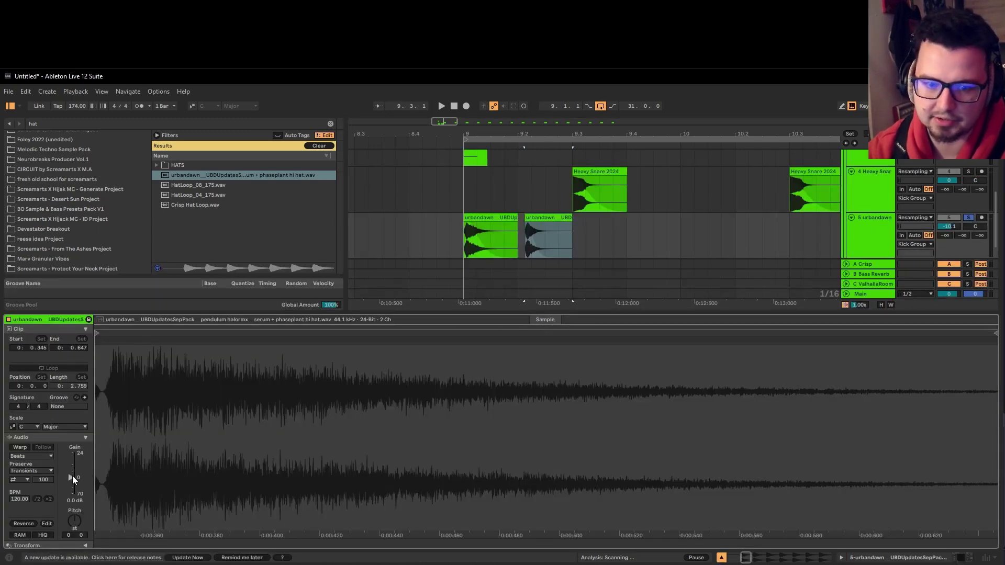
key(shift+Tab)
scroll(531, 344, up, 2)
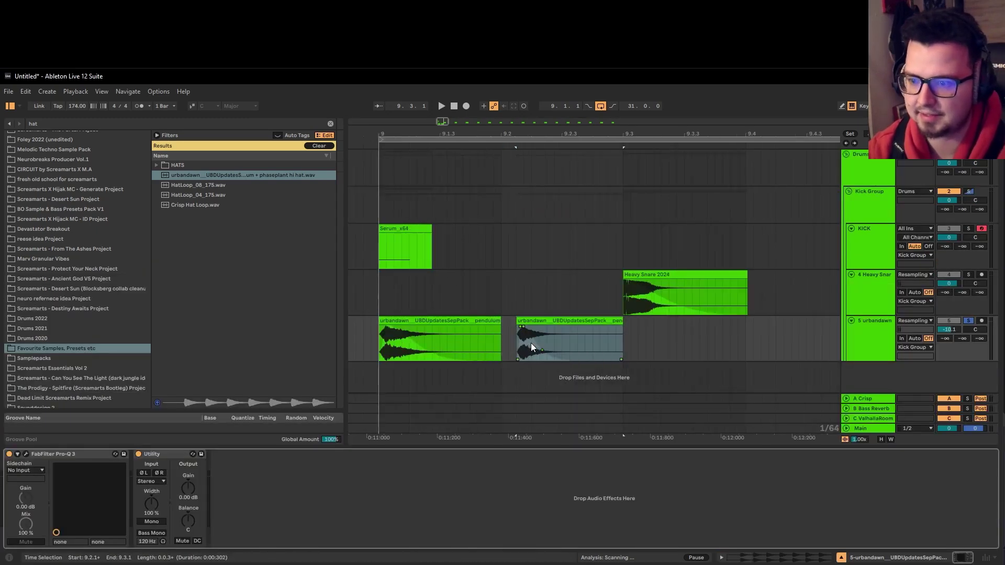
scroll(509, 334, down, 2)
scroll(449, 335, down, 2)
click(448, 343)
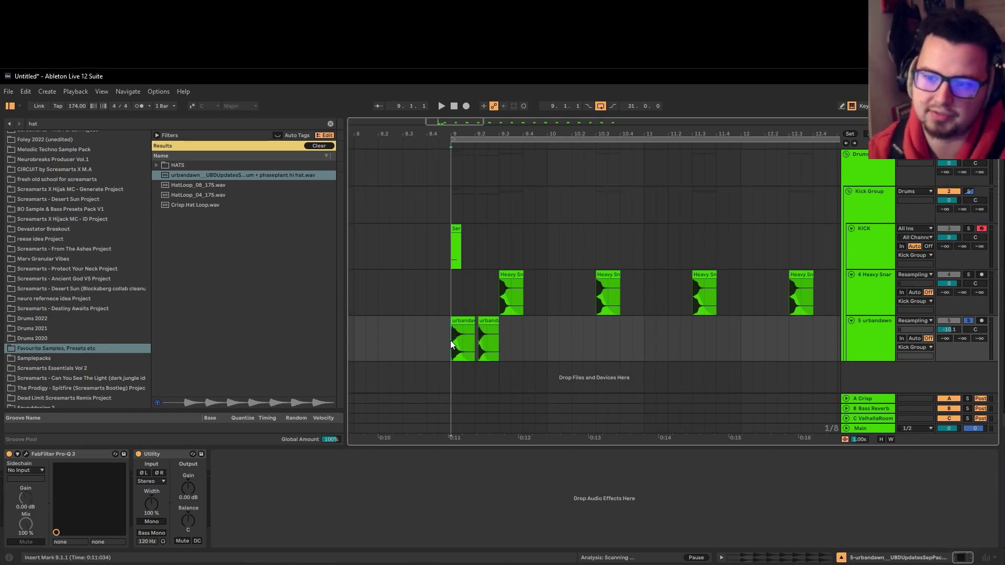
key(space)
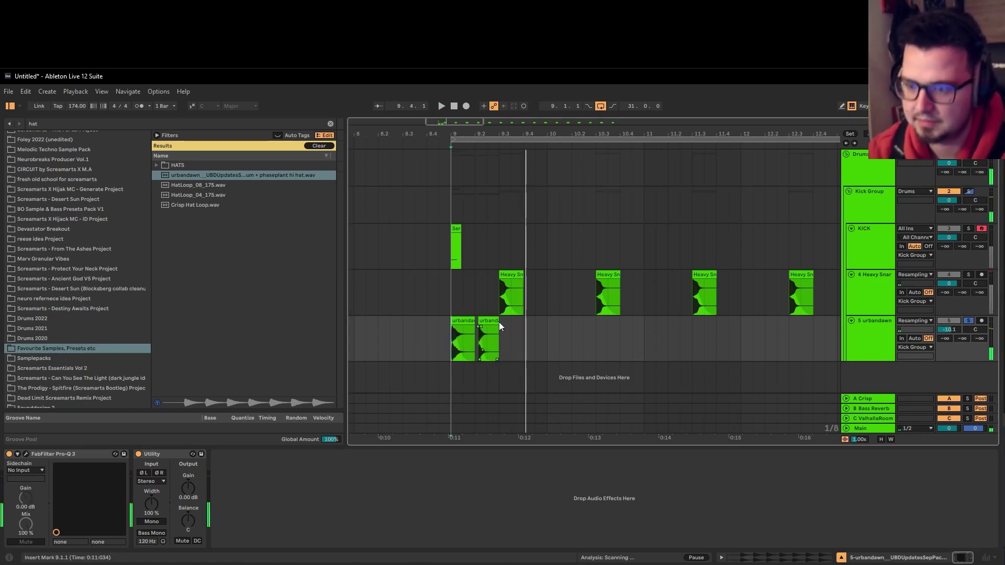
key(space)
Step: Duplicate the pair of hi-hat clips every two beats from bar 9 up to bar 17
drag(500, 327, 449, 326)
key(ctrl+d)
scroll(448, 326, down, 2)
key(ctrl+d)
key(ctrl+d)
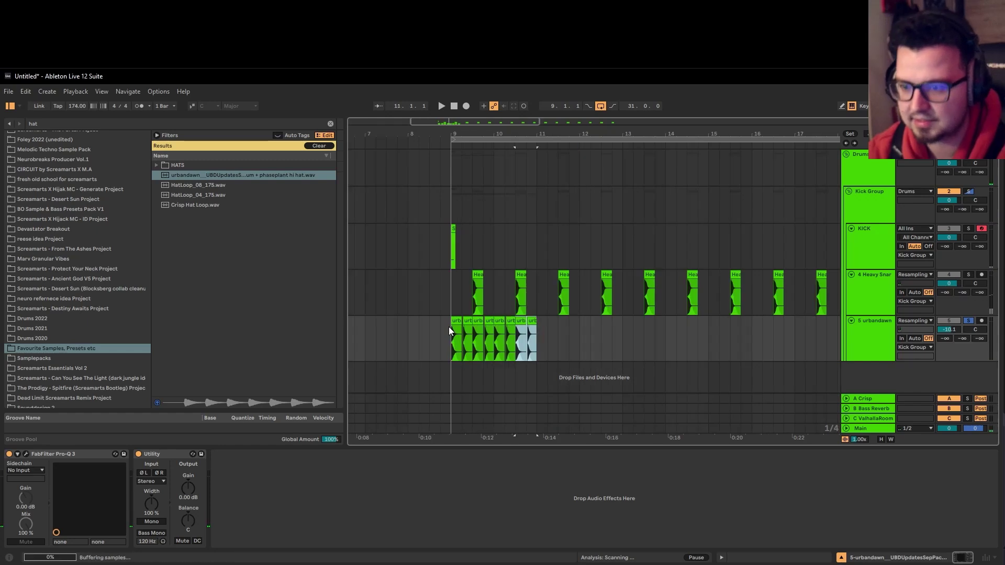
scroll(449, 326, down, 2)
key(ctrl+d)
key(ctrl+d)
key(ctrl+d)
key(ctrl+d)
key(ctrl+d)
key(ctrl+d)
key(ctrl+d)
key(ctrl+d)
key(ctrl+d)
key(ctrl+d)
key(ctrl+d)
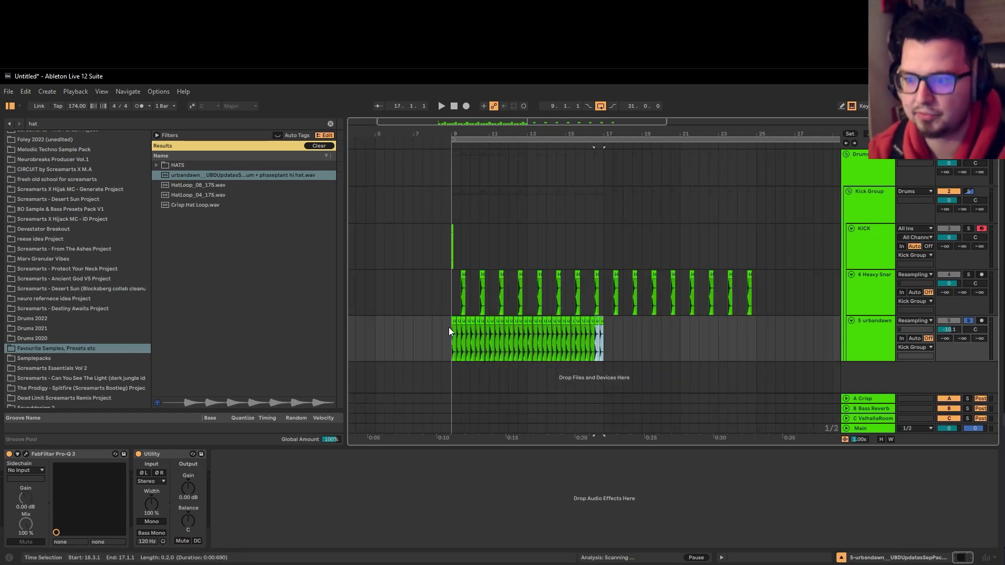
drag(448, 328, 603, 322)
key(ctrl+d)
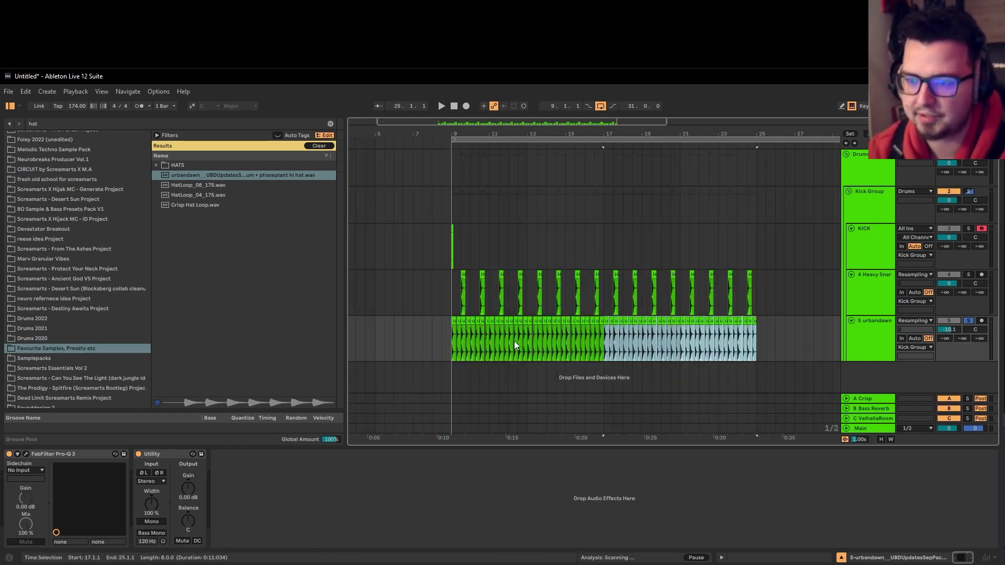
scroll(611, 337, up, 8)
double_click(648, 321)
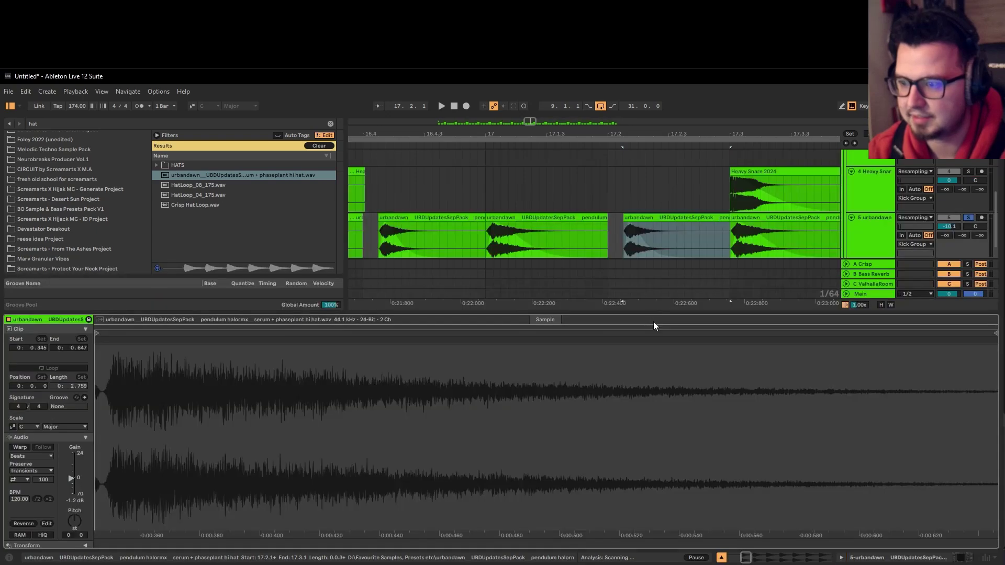
key(shift+Tab)
drag(728, 320, 647, 322)
scroll(599, 327, down, 5)
scroll(581, 340, down, 6)
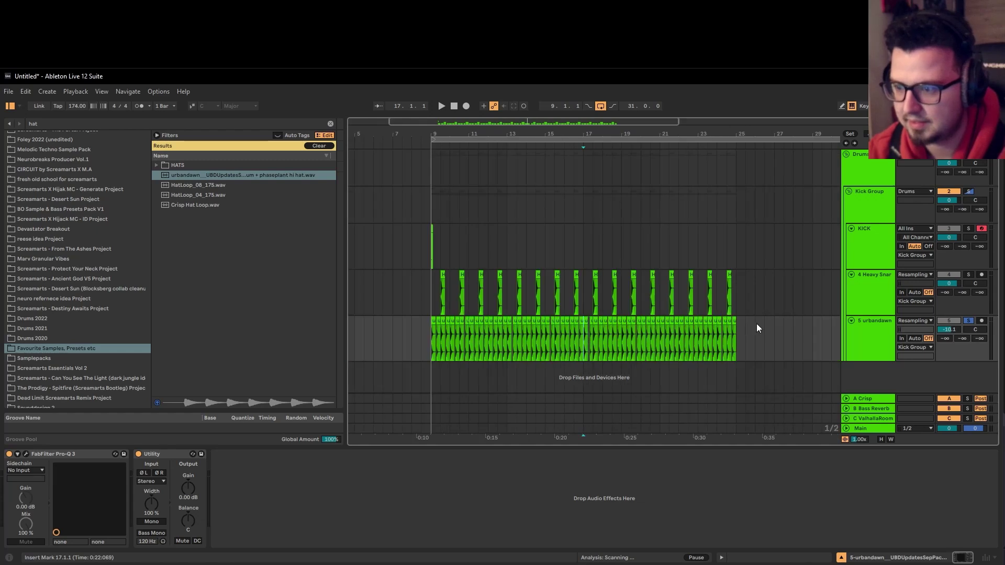
drag(756, 325, 583, 329)
key(Delete)
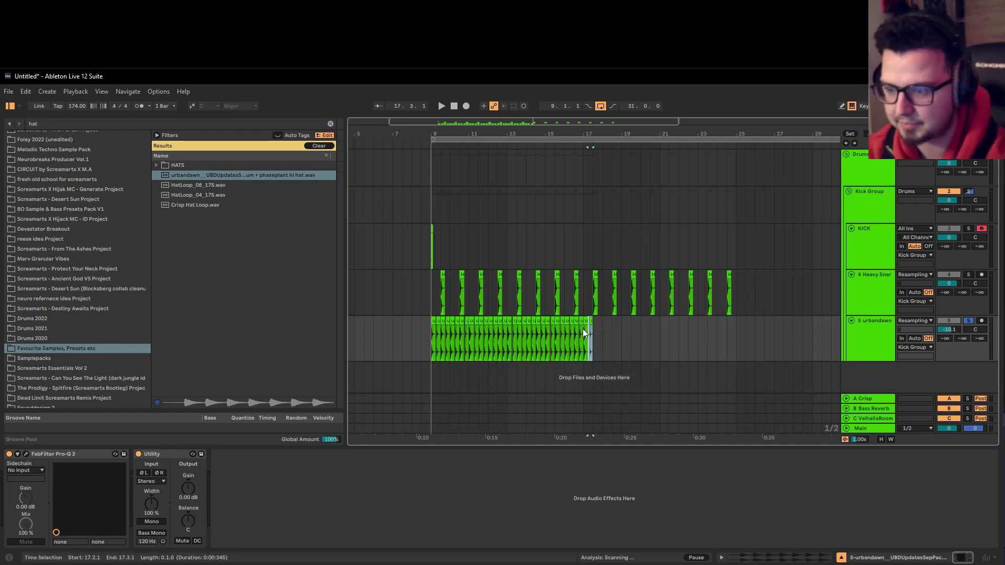
Step: Continue duplicating the hi-hat pair every two beats from bar 17 up to bar 25
key(ctrl+d)
key(ctrl+d)
key(ctrl+d)
key(ctrl+d)
key(ctrl+d)
key(ctrl+d)
key(ctrl+d)
key(ctrl+d)
key(ctrl+d)
key(ctrl+d)
key(ctrl+d)
key(ctrl+d)
key(ctrl+d)
key(ctrl+d)
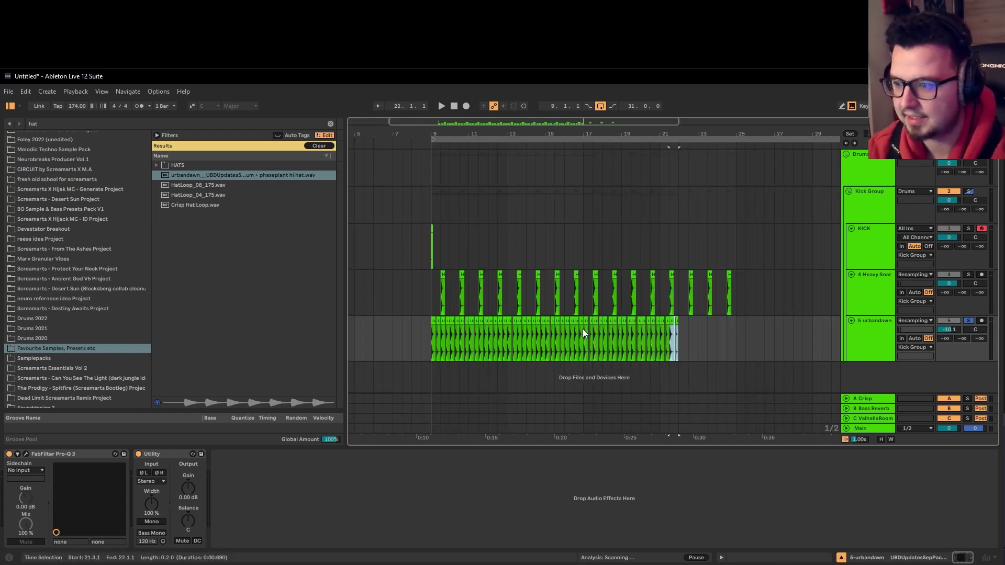
key(ctrl+d)
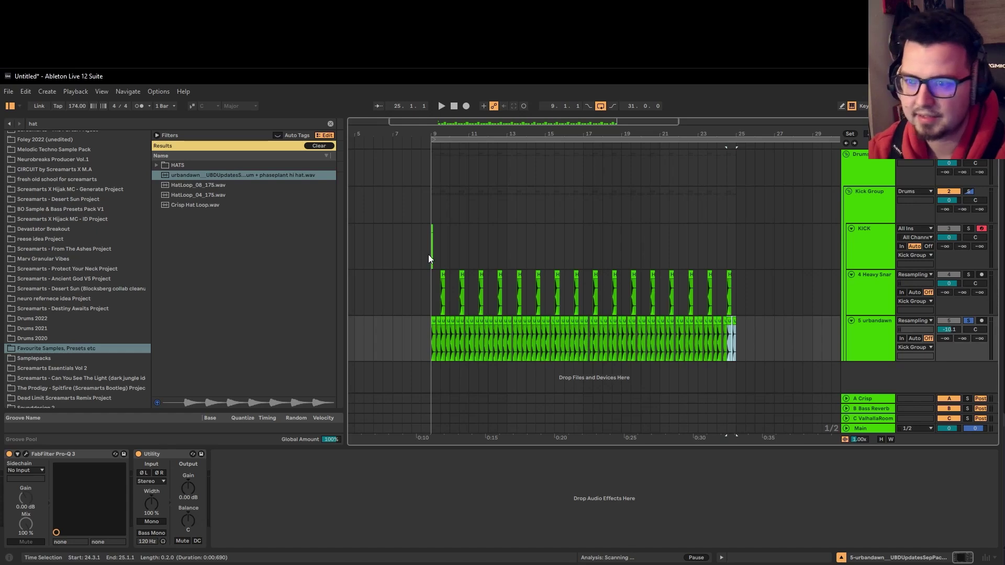
Step: Duplicate the first kick clip at one-bar intervals from bar 9 up to bar 25
drag(450, 227, 428, 232)
key(ctrl+d)
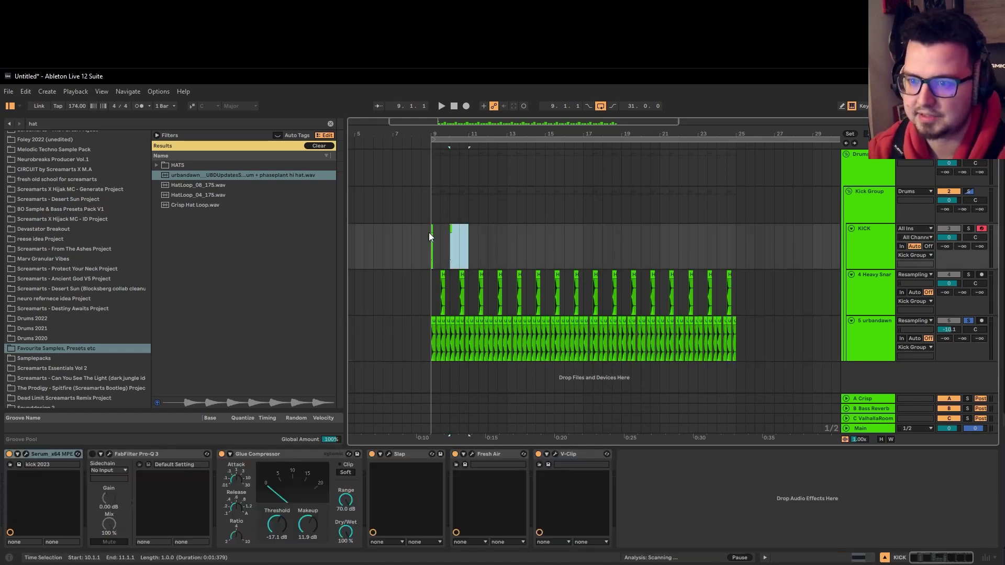
scroll(428, 232, down, 3)
key(ctrl+d)
key(ctrl+d)
key(ctrl+d)
key(ctrl+d)
key(ctrl+d)
key(ctrl+d)
key(ctrl+d)
key(ctrl+d)
key(ctrl+d)
key(ctrl+d)
key(ctrl+d)
key(ctrl+d)
key(ctrl+d)
key(ctrl+d)
key(ctrl+d)
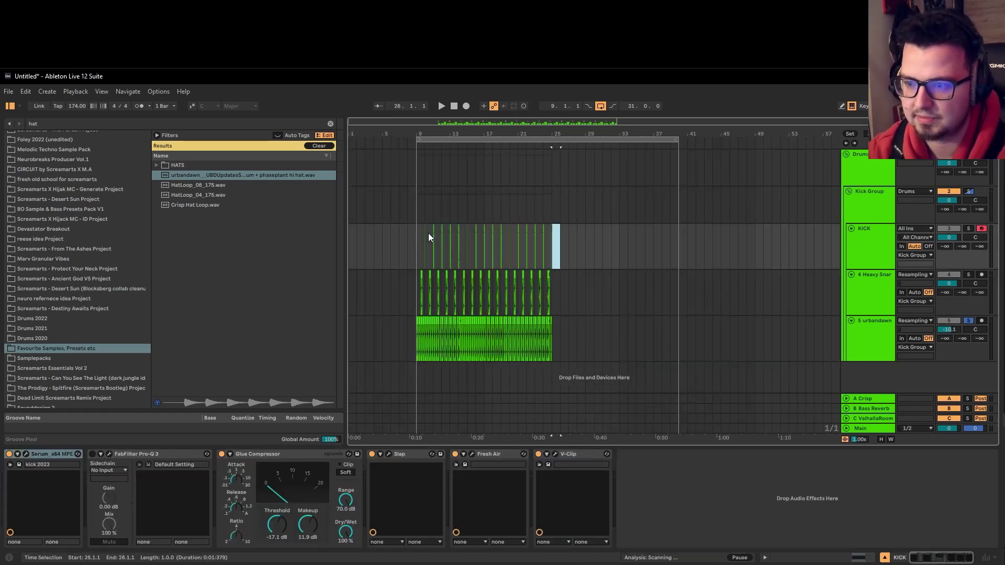
Step: Turn off the hi-hat track's solo and play the full drum pattern from bar 9
click(416, 254)
scroll(416, 253, up, 5)
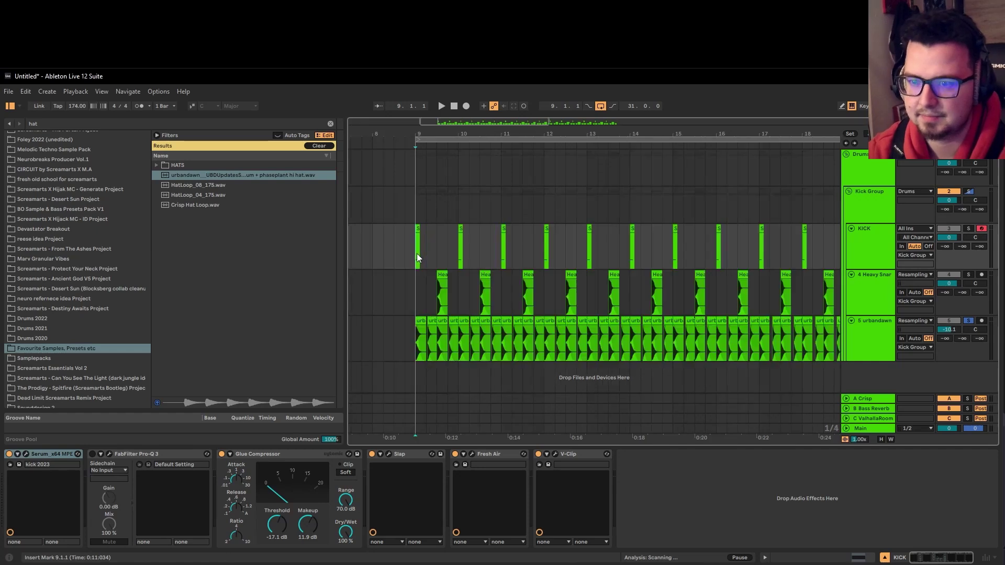
key(space)
click(969, 320)
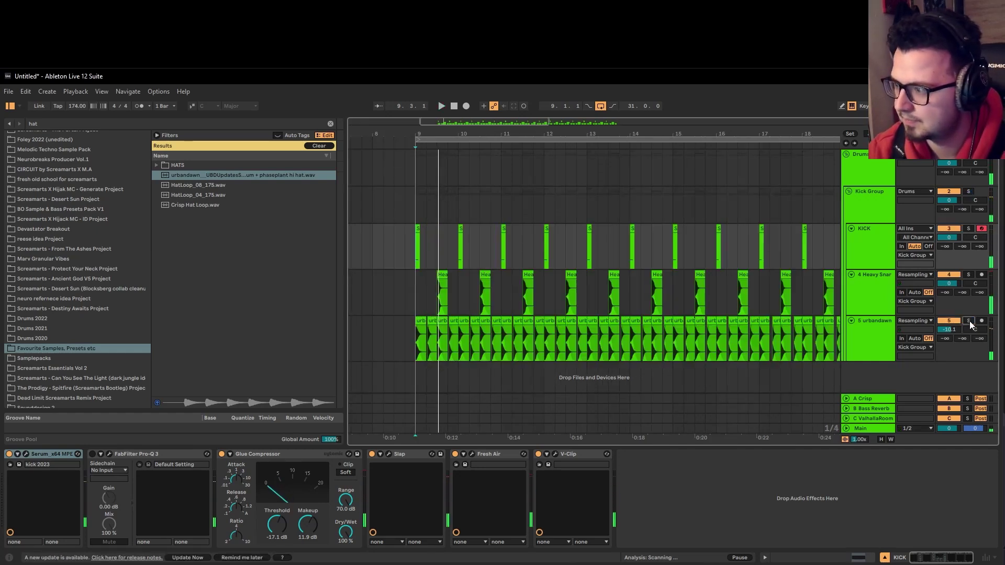
key(space)
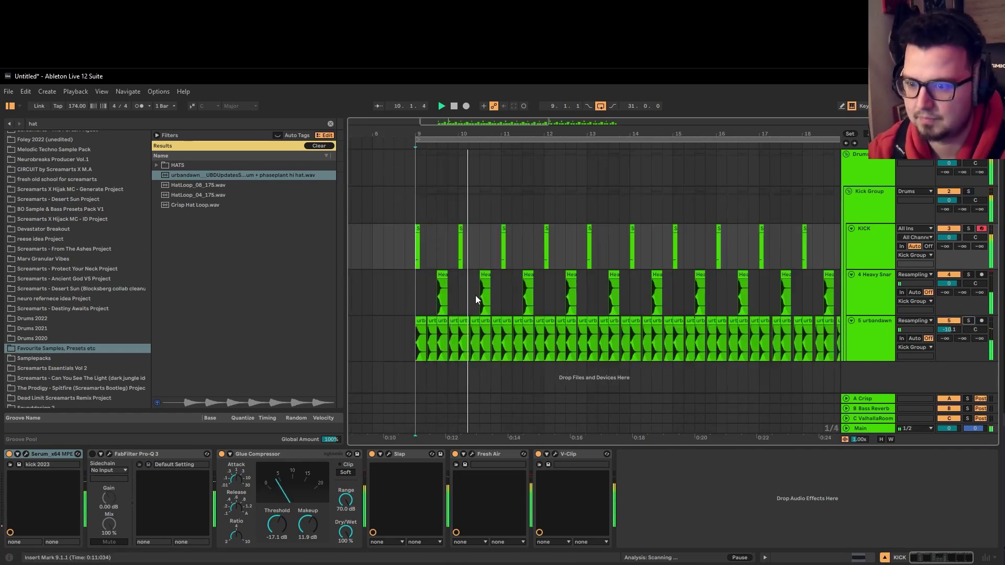
key(minus)
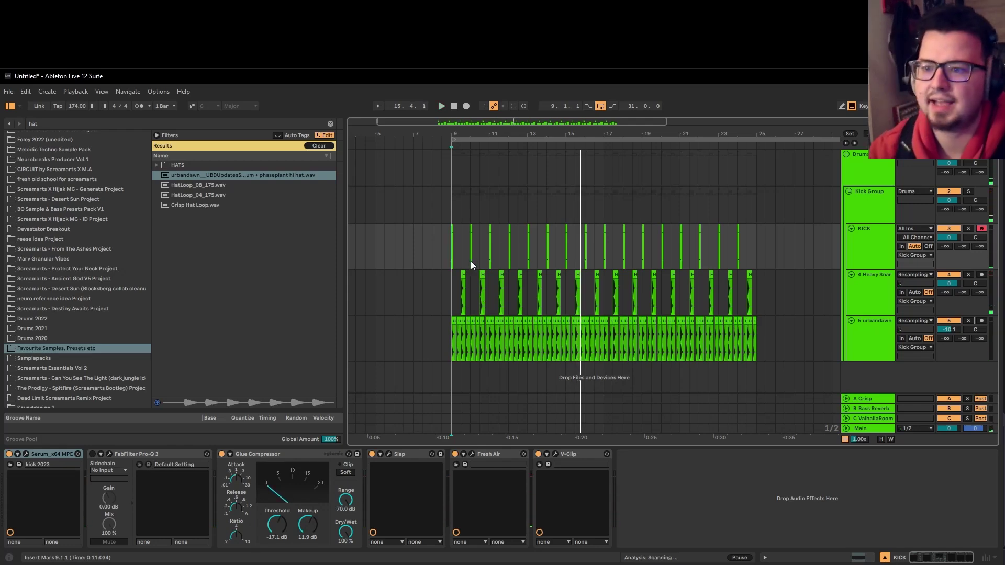
key(space)
Step: Copy the kick clip at bar 9 to just after beat 9.2, aligned with the second hi-hat, and check its offset
scroll(450, 253, up, 6)
click(435, 228)
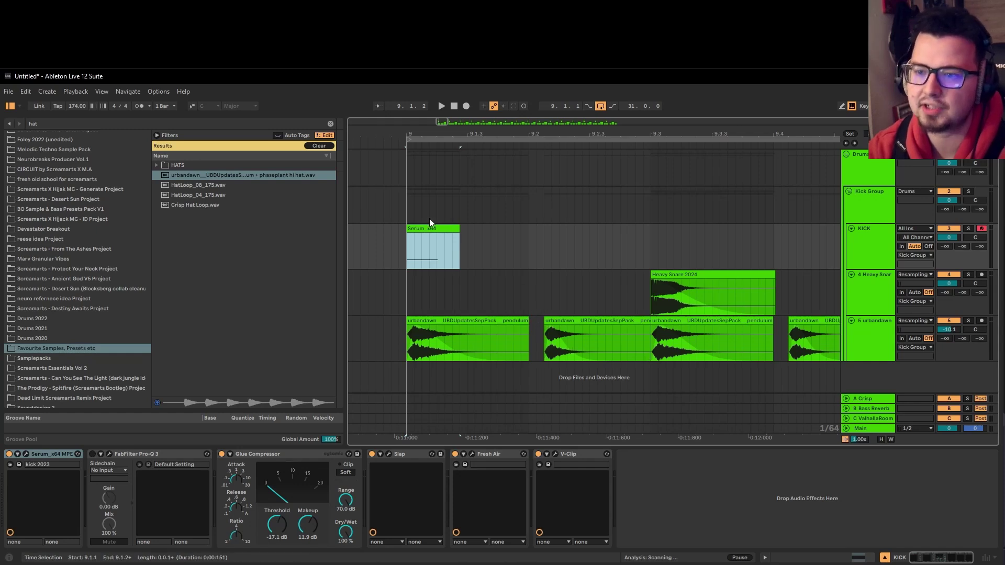
drag(536, 231, 562, 227)
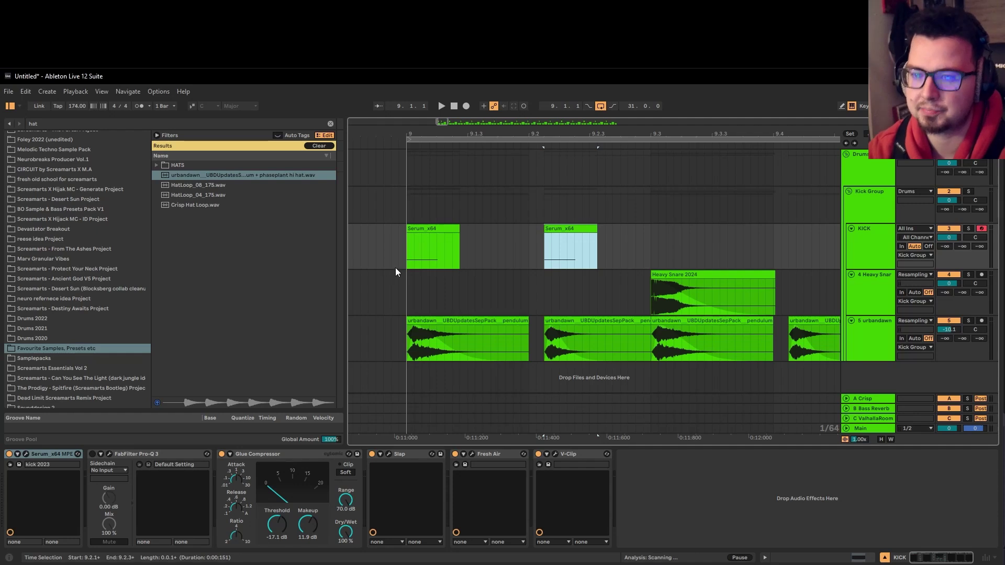
drag(529, 226, 545, 231)
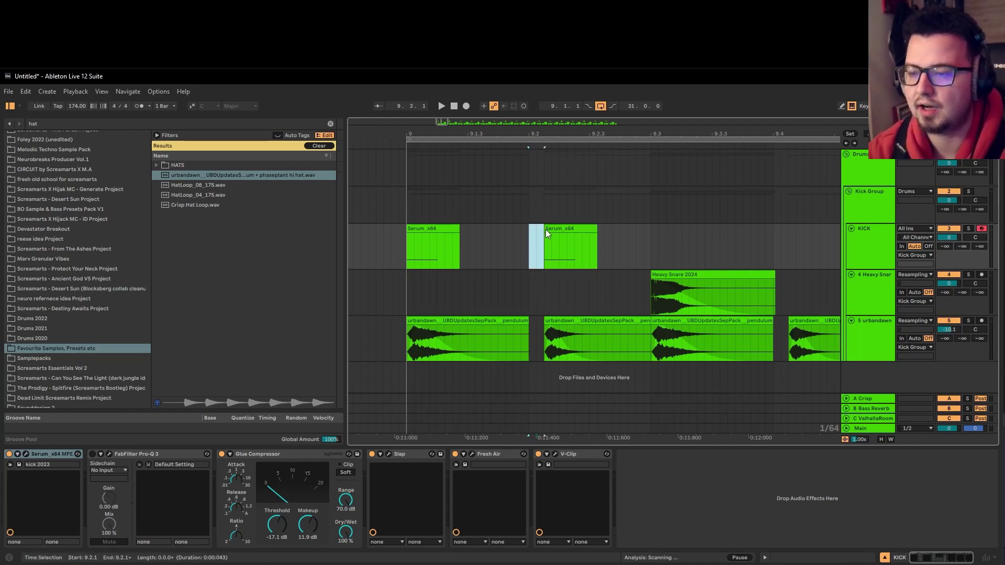
click(529, 234)
scroll(530, 234, up, 2)
scroll(529, 235, down, 2)
drag(529, 233, 541, 230)
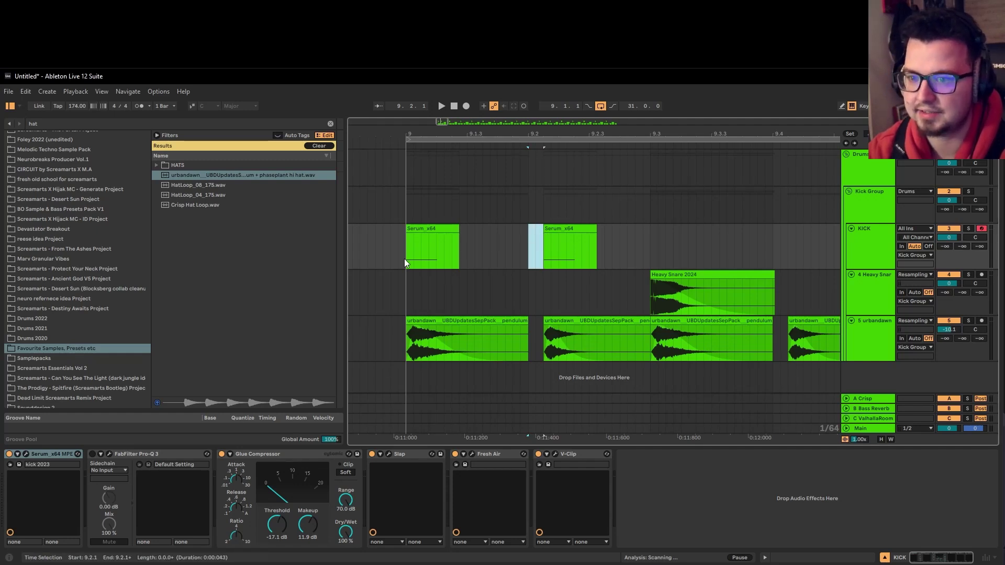
Step: Copy the second kick clip to just after 9.3.3, over the tail of the first snare
click(405, 259)
scroll(570, 231, down, 3)
click(567, 228)
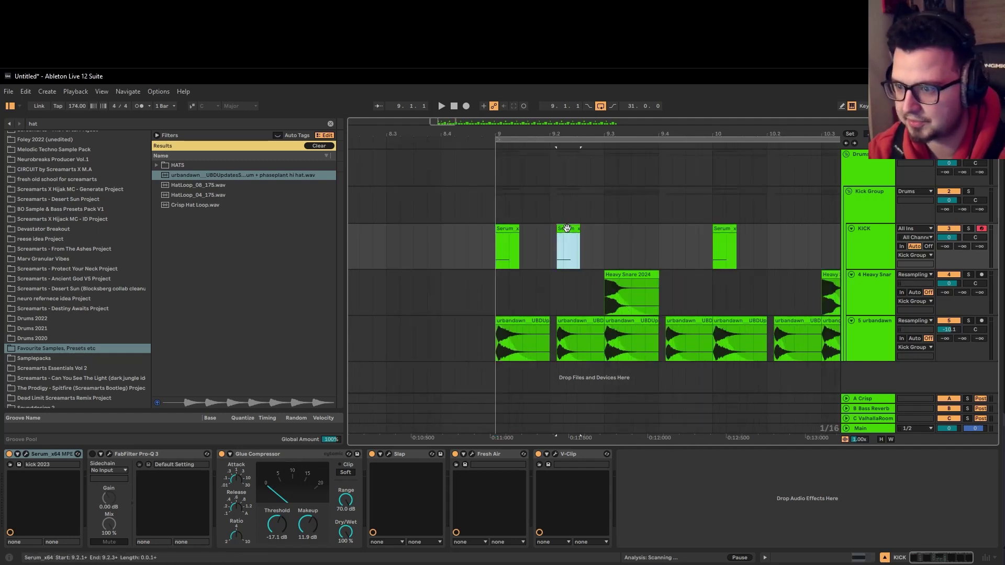
drag(566, 228, 646, 230)
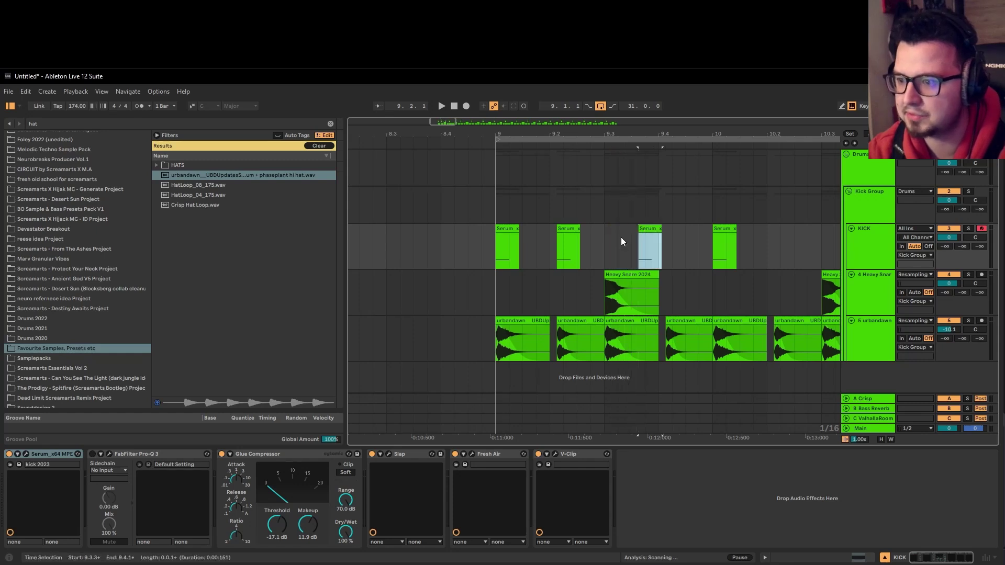
Step: Play the drum pattern with the added kicks from bar 9
click(497, 257)
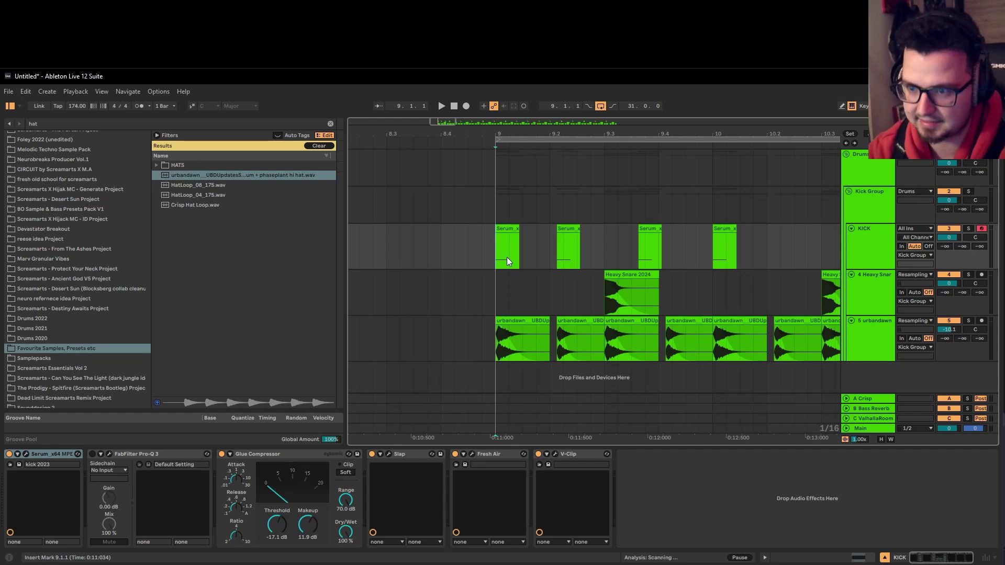
key(space)
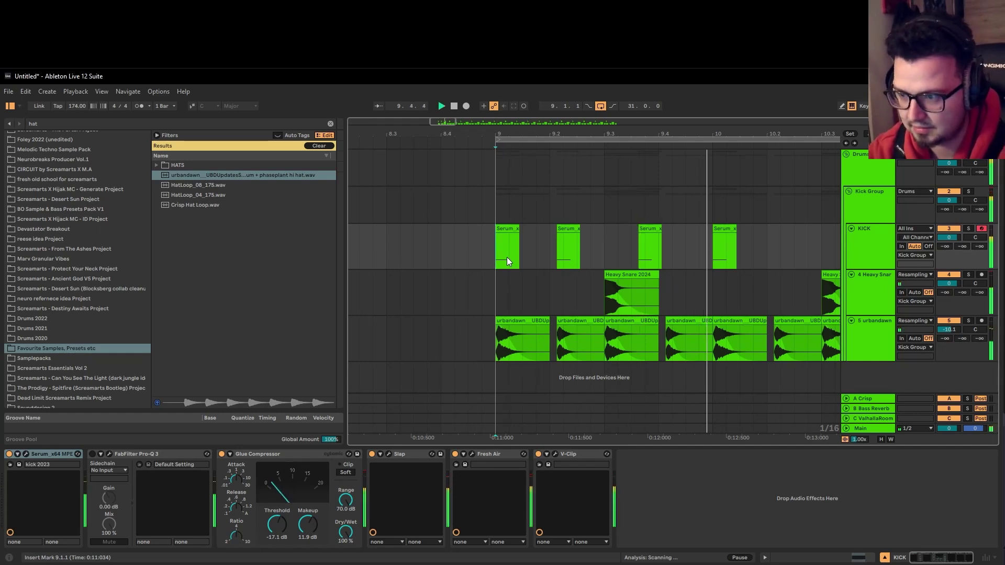
scroll(506, 257, down, 10)
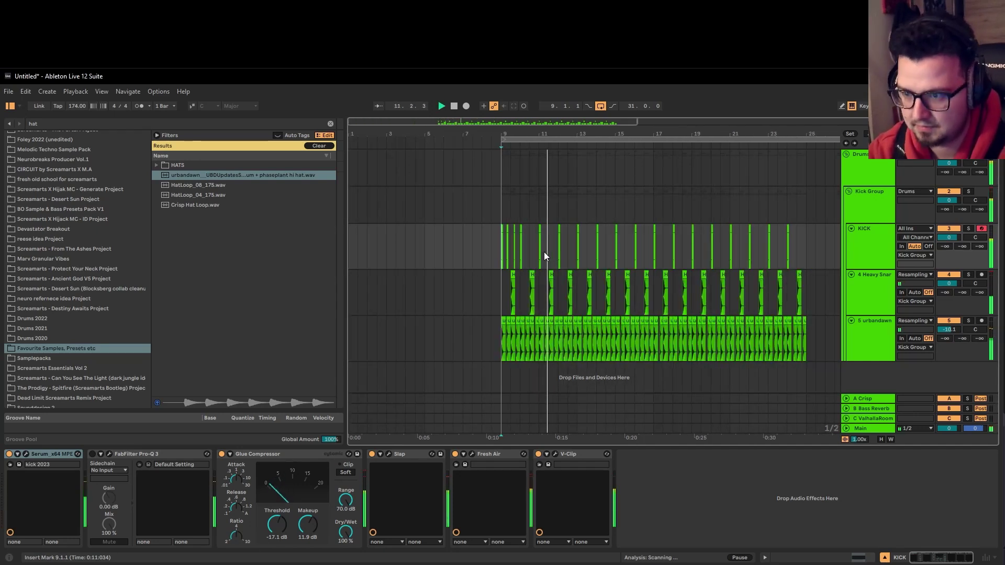
Step: Duplicate the opening kick pattern to bar 13 and toggle playback to check it
mouse_move(573, 244)
mouse_down()
mouse_move(501, 253)
mouse_move(559, 229)
mouse_move(671, 227)
mouse_move(623, 233)
mouse_up()
key(ctrl+d)
key(space)
Step: Add a kick clip just after 12.3.2, over the snare tail, and clear the KICK track from bar 13 to bar 26
scroll(554, 246, up, 10)
scroll(671, 227, up, 3)
scroll(645, 230, down, 3)
scroll(646, 228, up, 3)
scroll(618, 236, down, 3)
click(605, 236)
scroll(626, 237, down, 6)
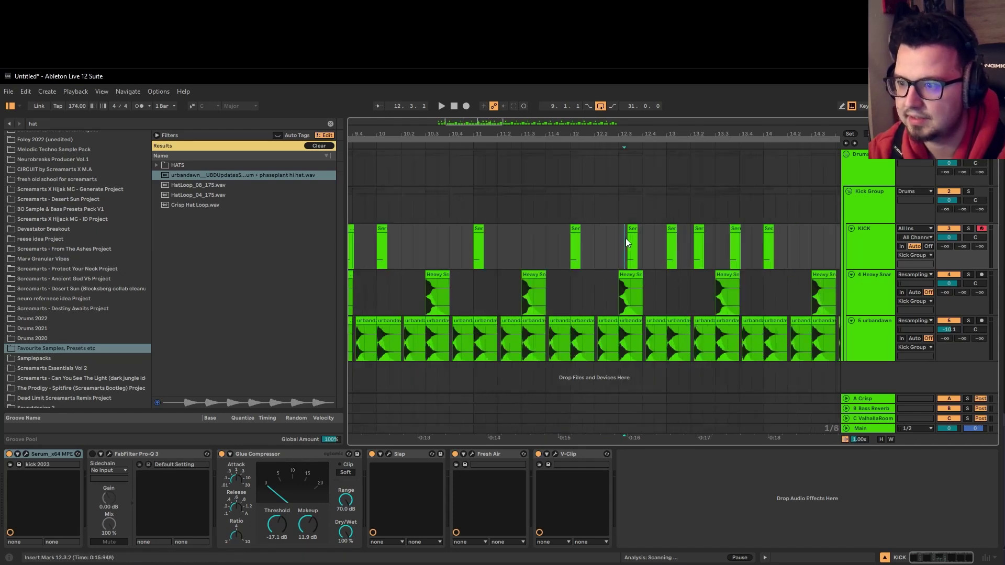
drag(825, 246, 576, 254)
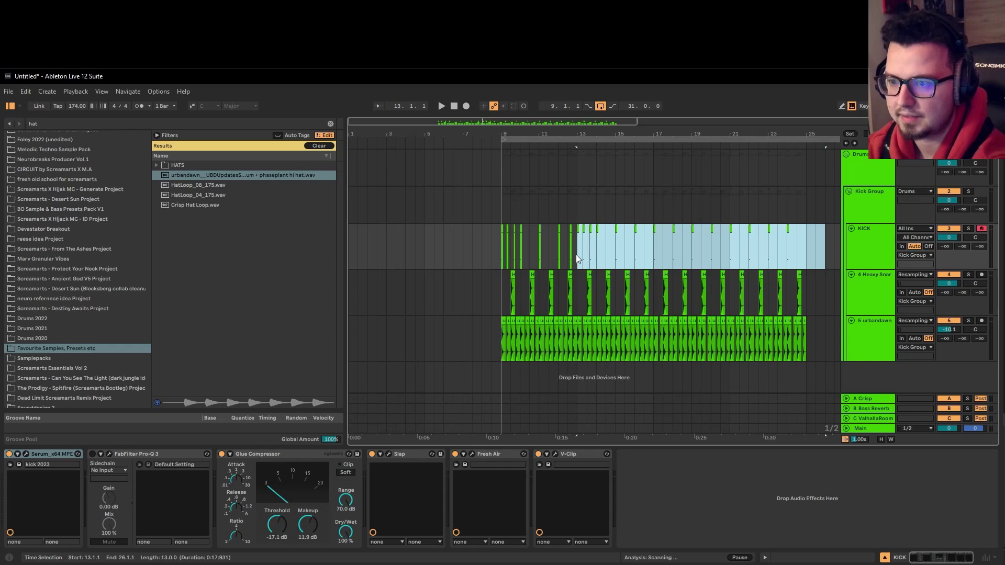
key(Delete)
Step: Try shifting the second kick clip to just after 9.2.3, and play the drum pattern from bar 9
click(500, 249)
scroll(504, 249, up, 8)
click(520, 235)
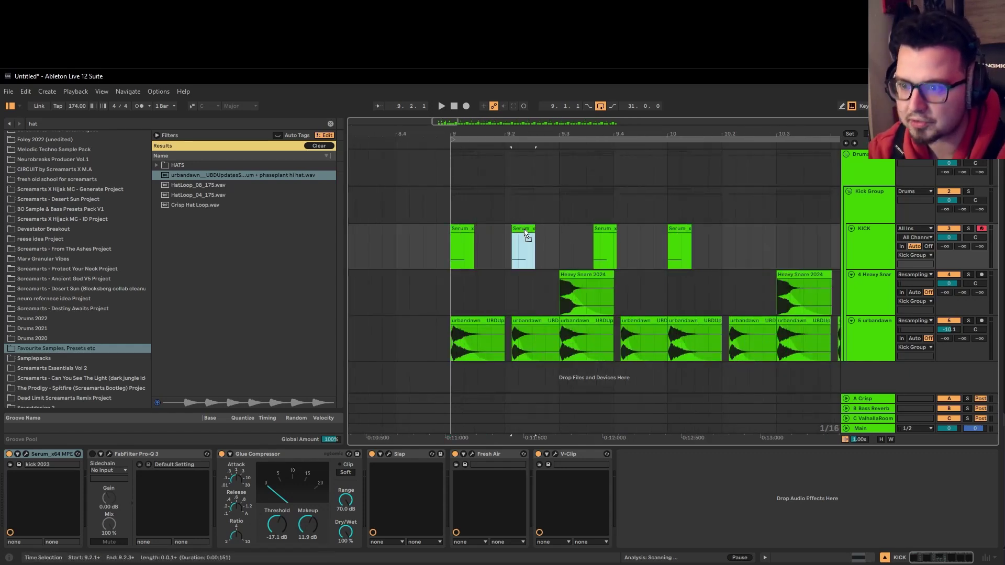
key(ctrl+d)
drag(545, 228, 548, 228)
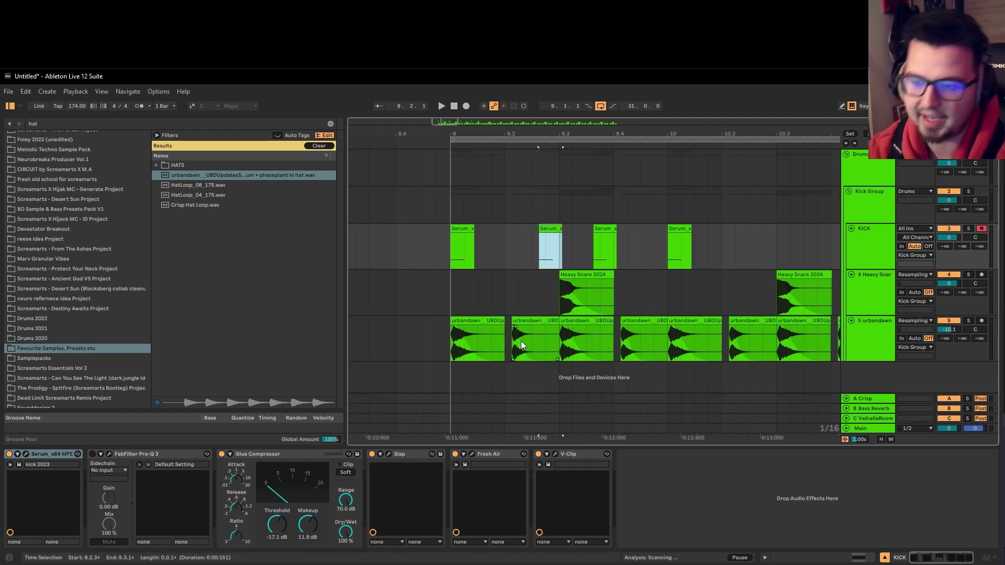
scroll(450, 265, down, 3)
click(450, 256)
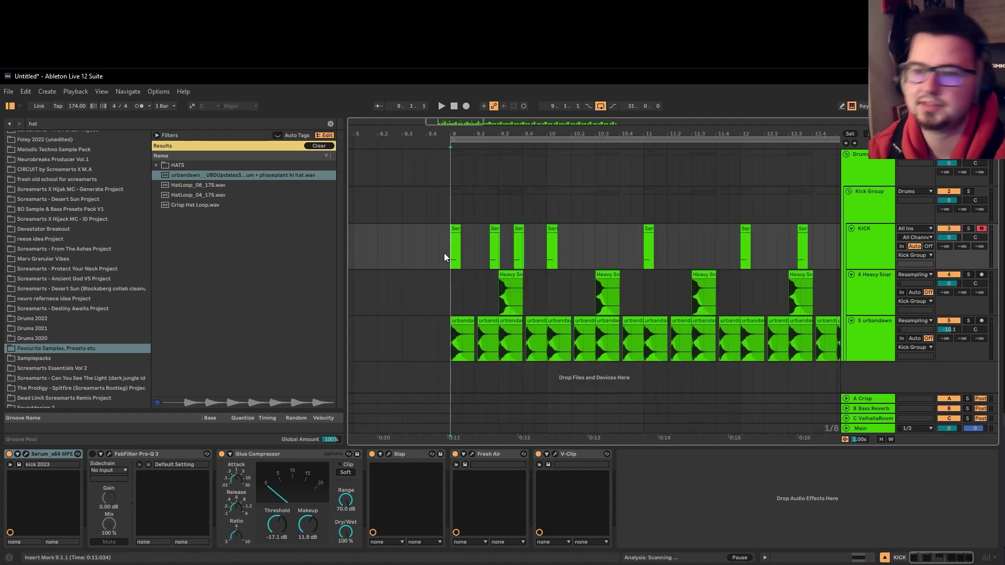
key(space)
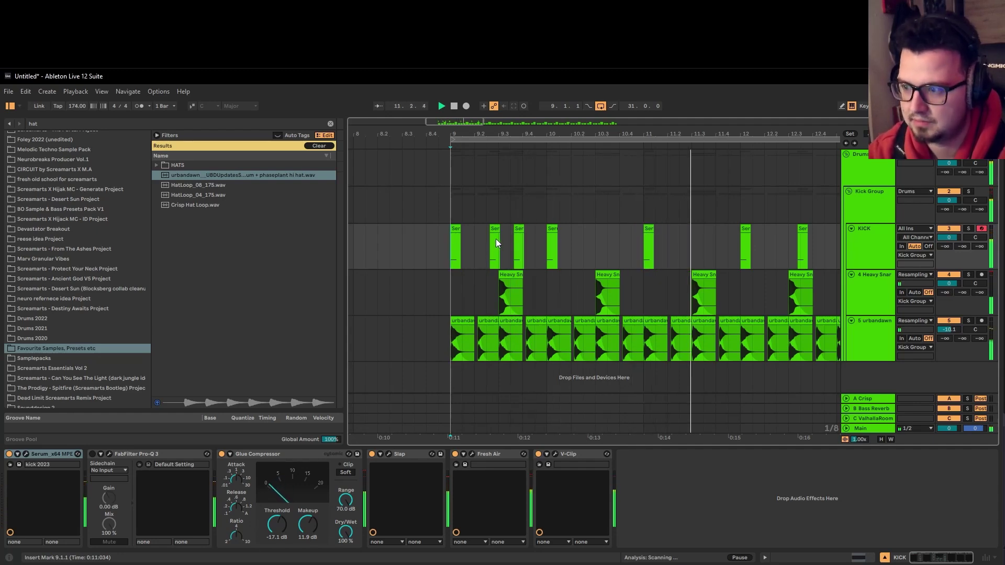
Step: Copy the kick clip after 12.3.2 to just after beat 12.4, aligned with the hi-hat, and play from 12.2.3
key(minus)
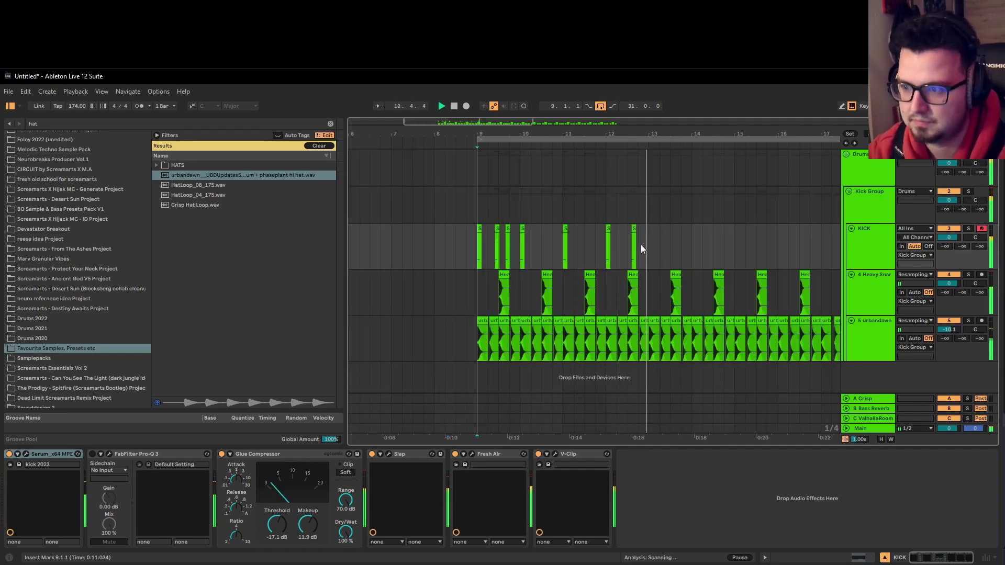
scroll(631, 238, up, 6)
click(627, 232)
scroll(627, 232, down, 2)
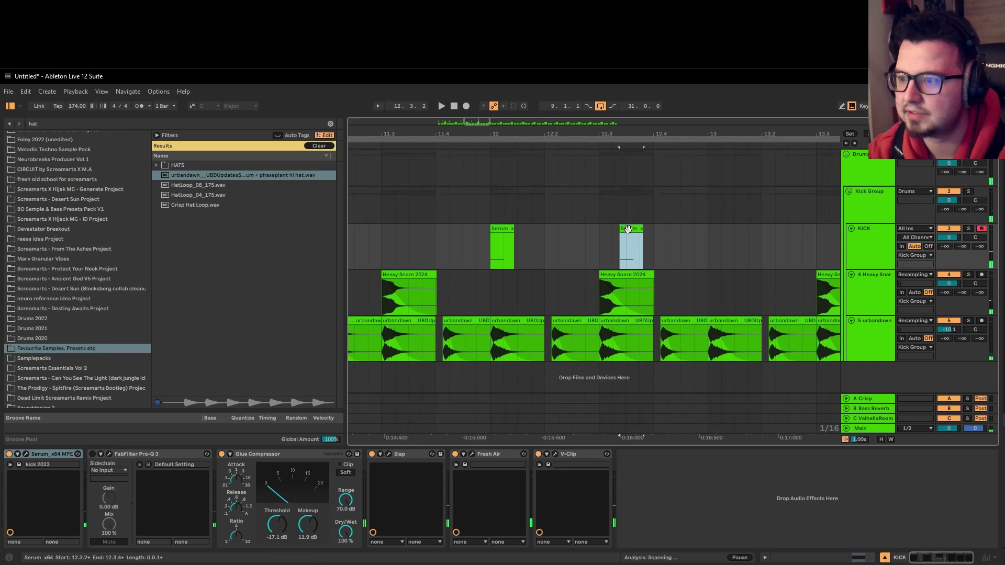
drag(628, 229, 668, 232)
scroll(668, 232, down, 2)
click(628, 249)
key(space)
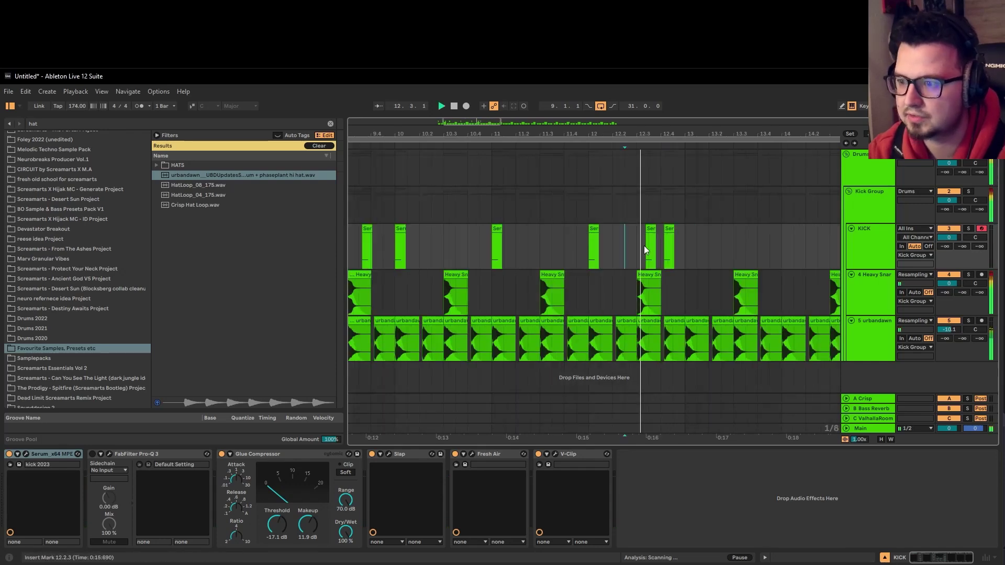
Step: Move the second kick clip back to just after beat 9.2, aligned with the second hi-hat
scroll(645, 244, down, 3)
click(498, 244)
scroll(503, 240, up, 3)
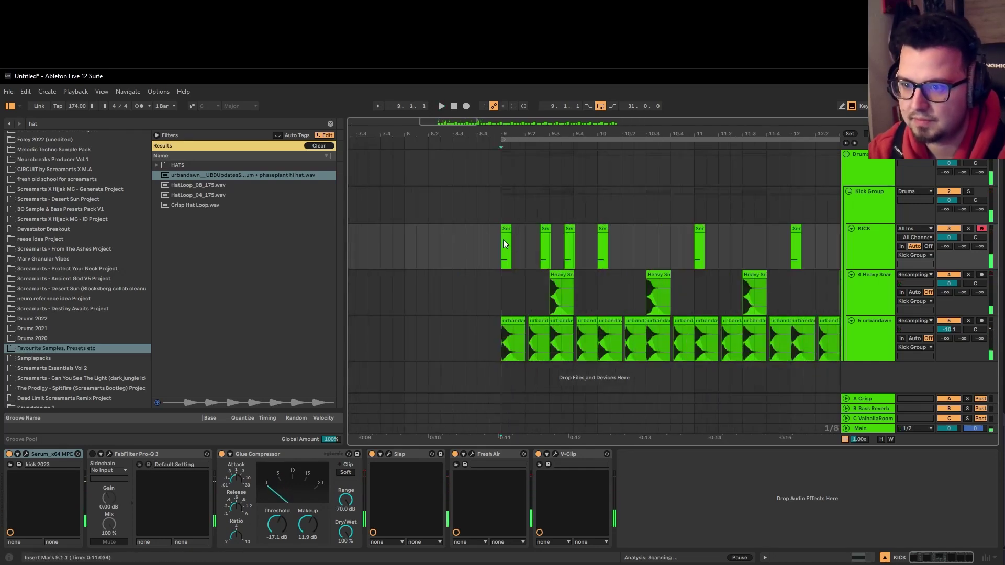
drag(545, 241, 533, 241)
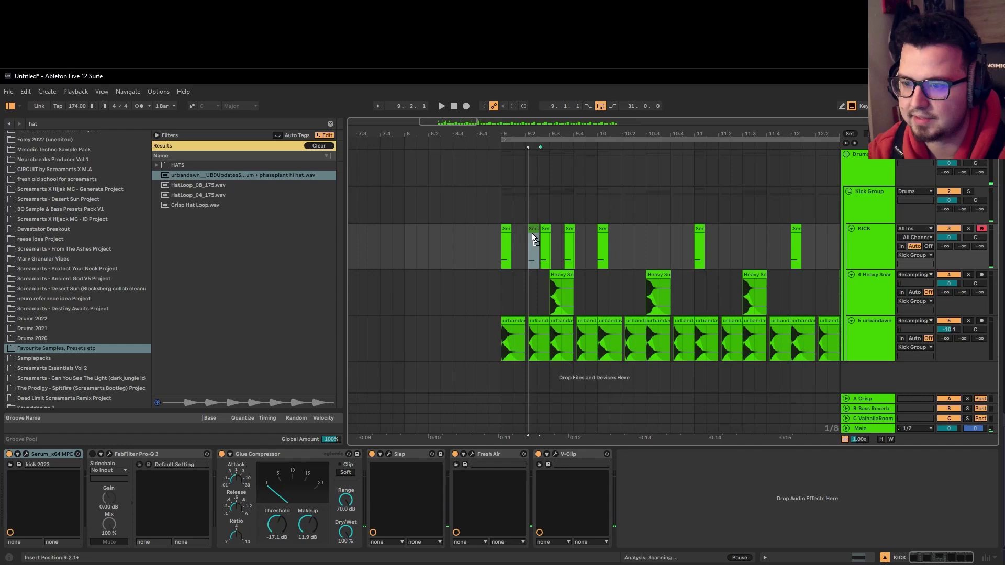
Step: Play the pattern from bar 9 and duplicate the four-bar kick pattern onto bars 13 to 17
click(501, 246)
key(space)
scroll(500, 244, down, 3)
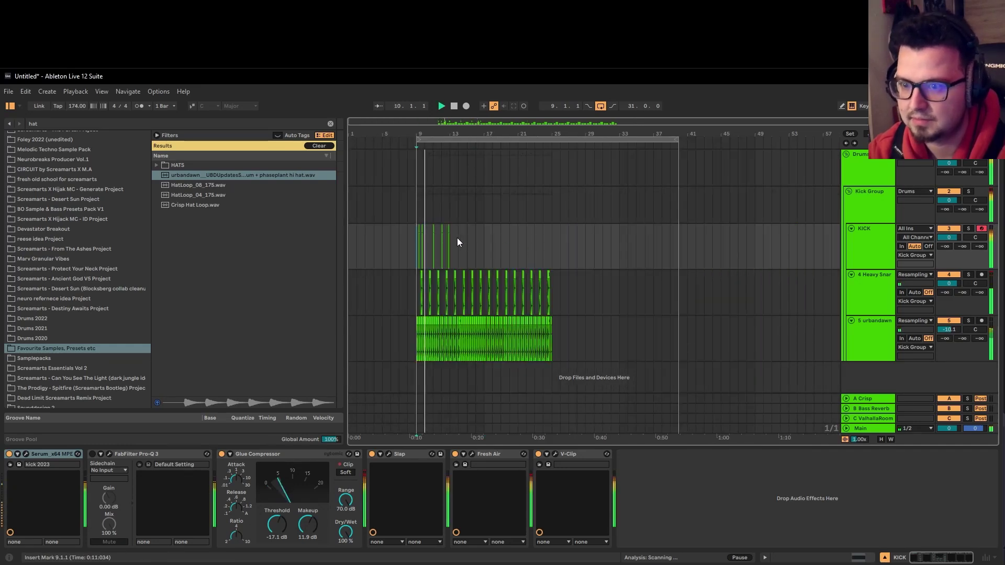
click(416, 243)
key(ctrl+d)
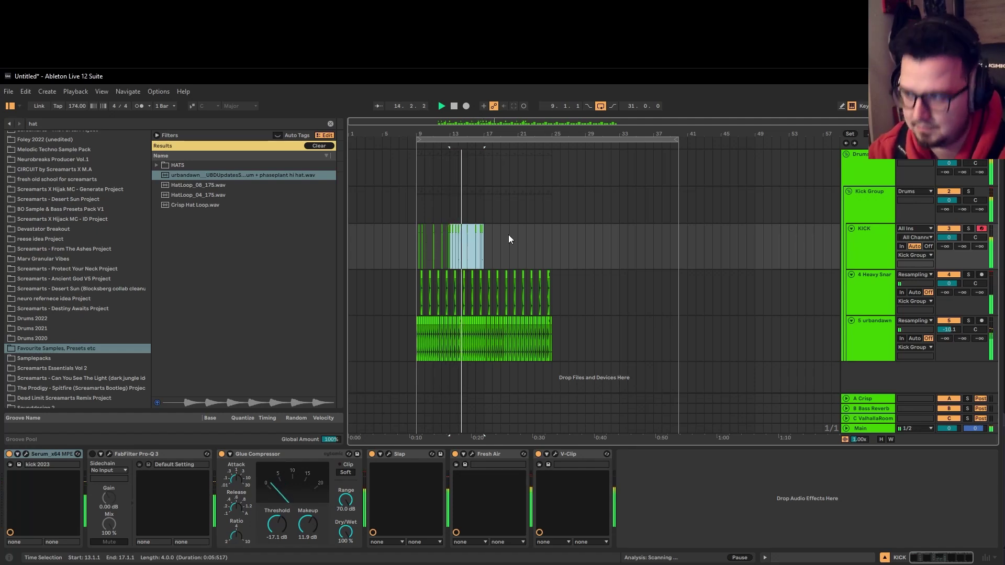
Step: Insert a new audio track directly below the KICK track
click(864, 247)
right_click(860, 247)
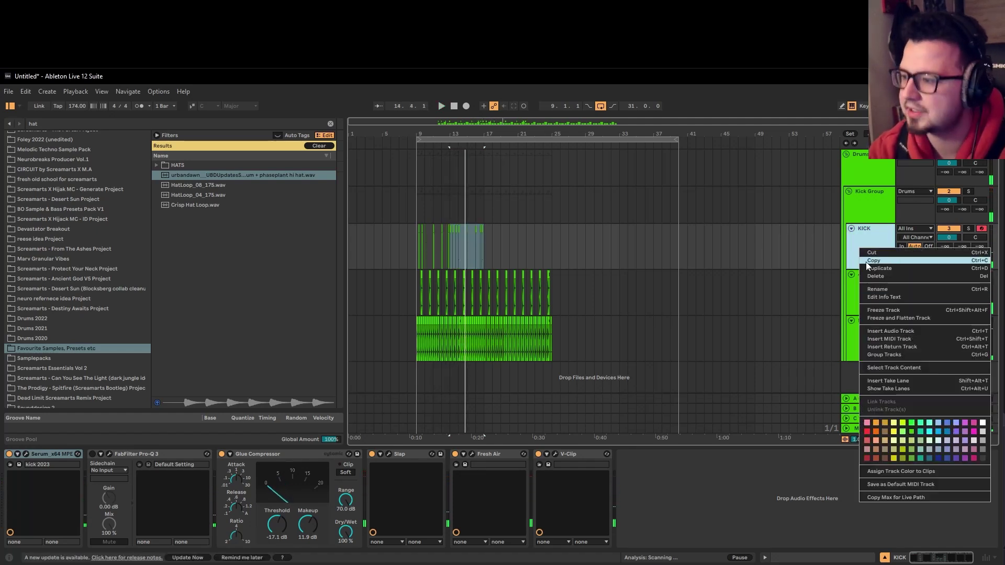
click(884, 331)
Step: Copy the first Heavy Snare clip onto the new audio track at just after beat 9.4
scroll(408, 279, up, 5)
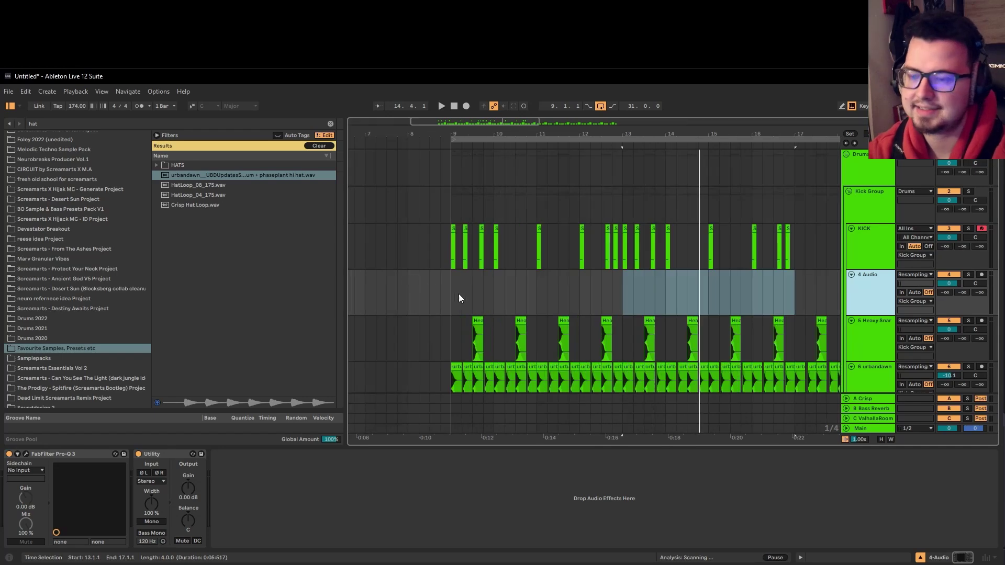
scroll(461, 293, up, 2)
scroll(479, 294, down, 6)
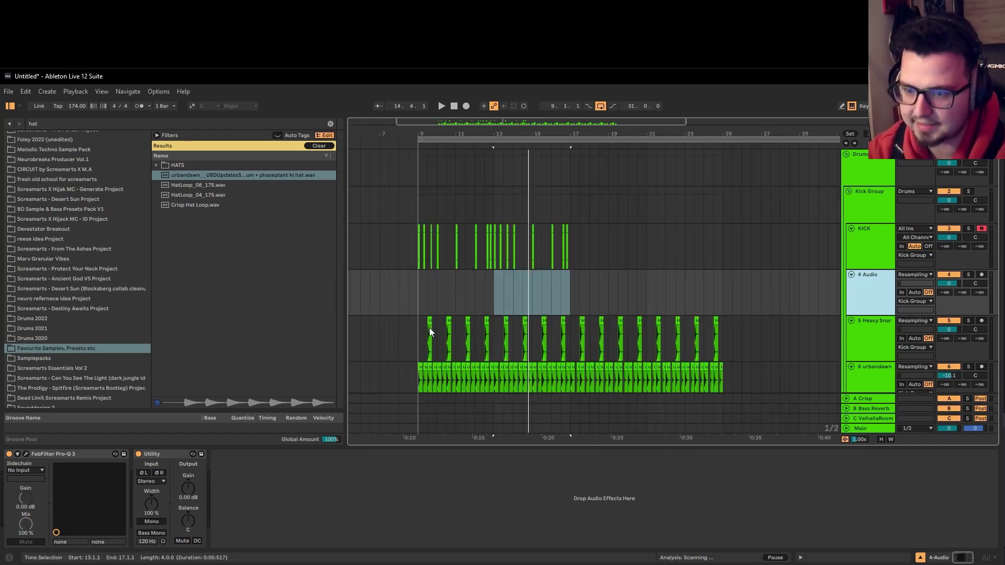
scroll(419, 330, up, 5)
drag(419, 330, 447, 304)
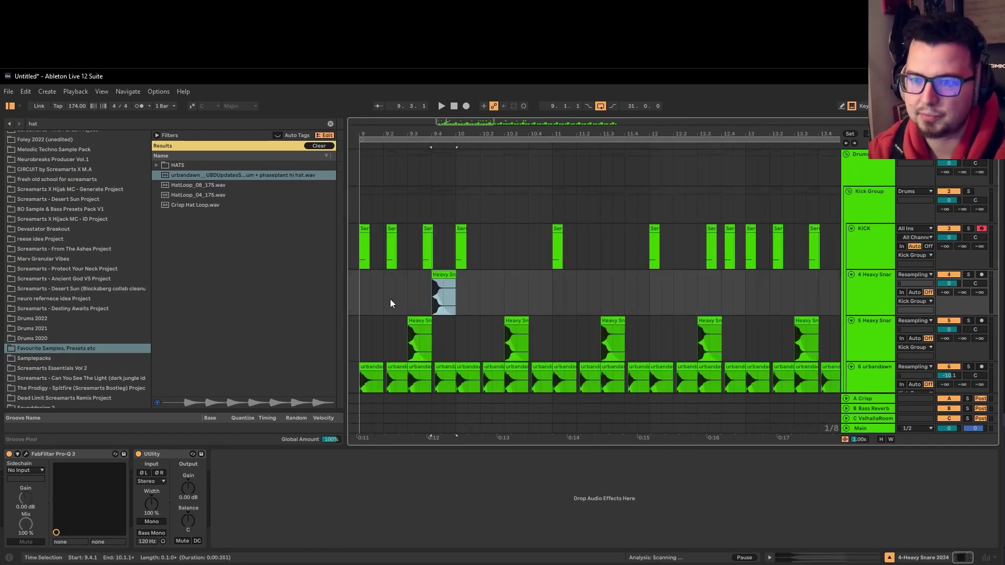
Step: Shorten the copied snare clip to end just after 9.4.2 and play the pattern from bar 9
scroll(390, 299, up, 5)
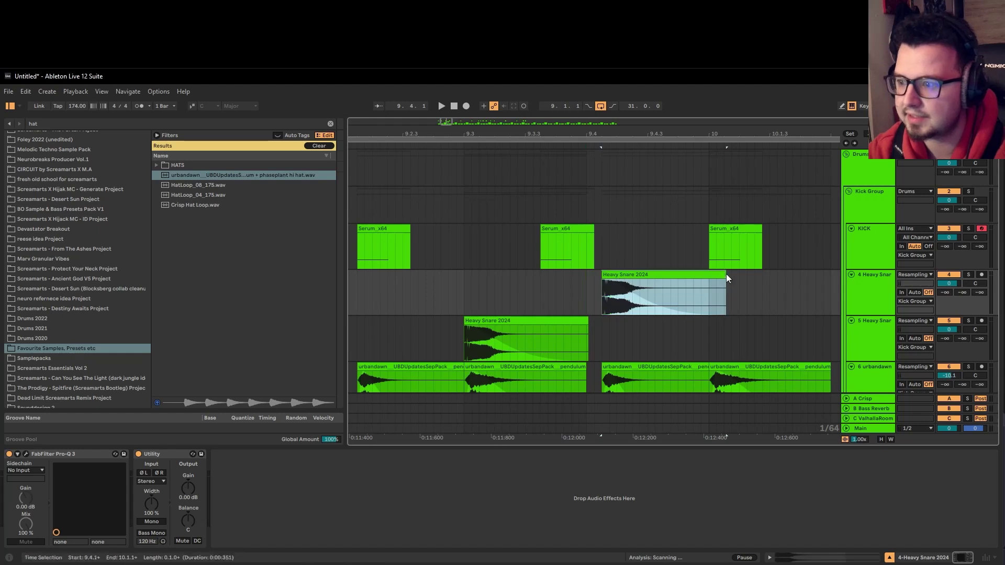
drag(726, 277, 640, 296)
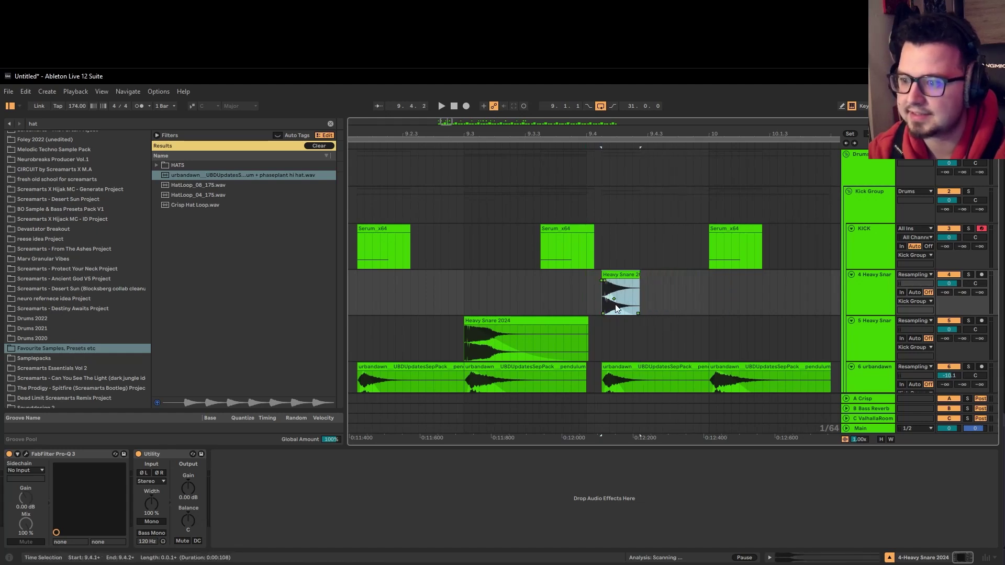
click(603, 285)
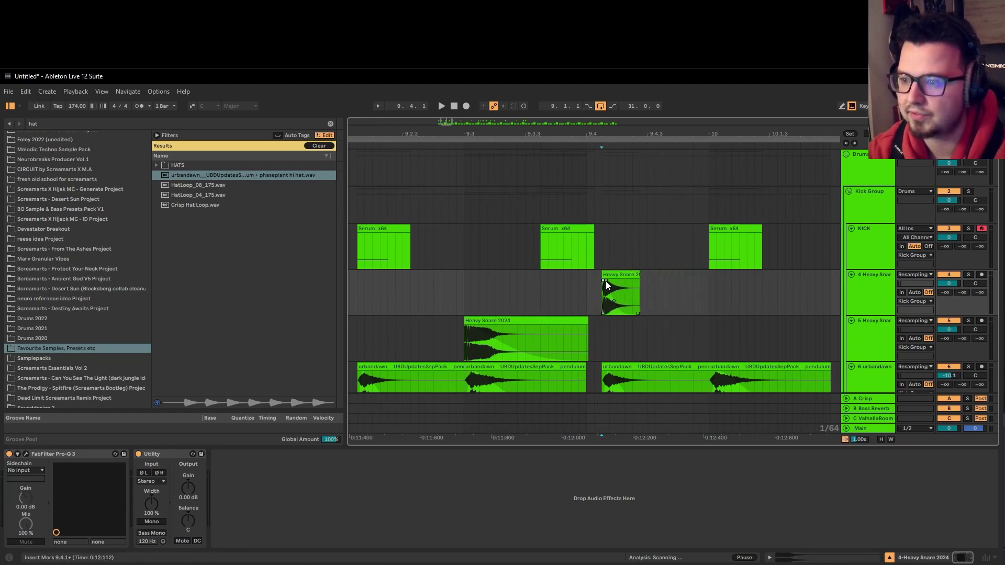
scroll(596, 288, down, 6)
click(532, 285)
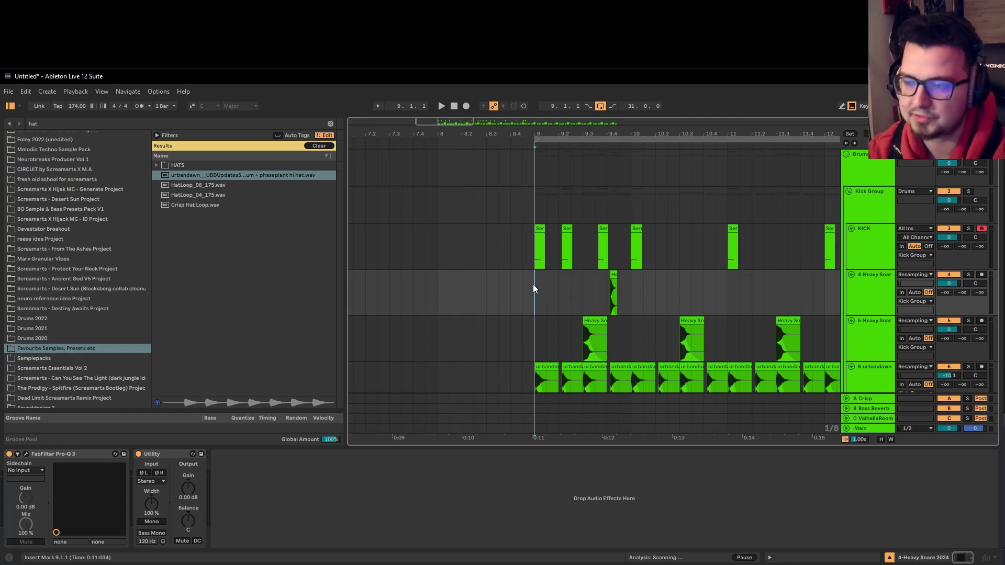
key(space)
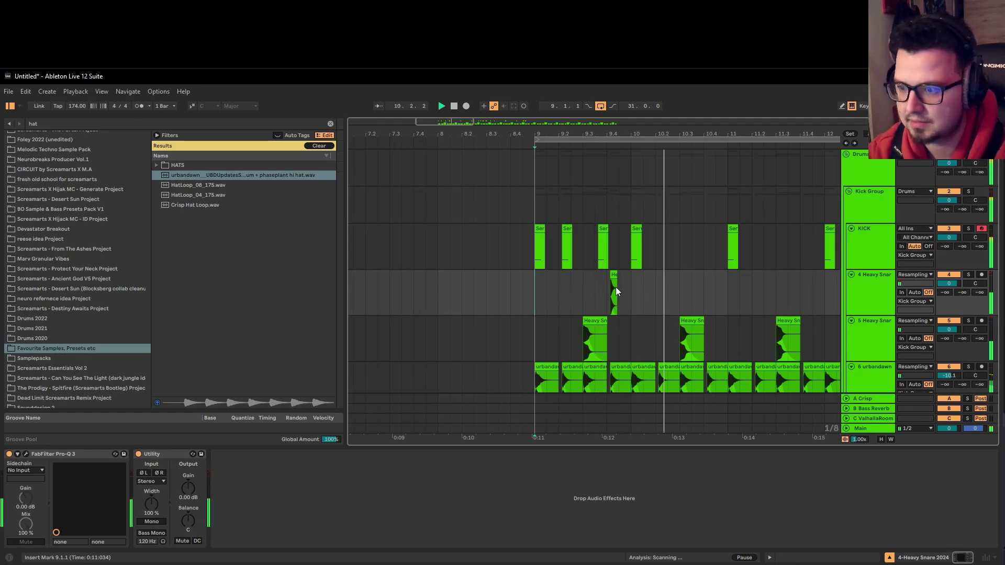
Step: Copy the short ghost snare to just after beat 10.2, aligned with the hi-hat, and play from before bar 9
key(space)
drag(616, 287, 663, 275)
click(525, 287)
key(space)
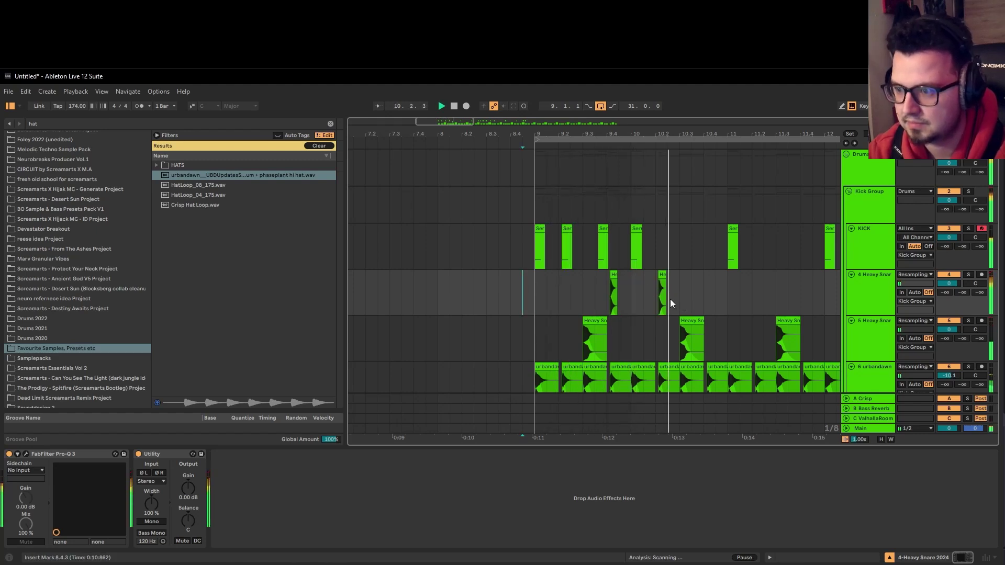
Step: Add another short ghost snare copy shortly before beat 10.2, after 10.1.3, and play from 9.4.4
scroll(668, 300, up, 4)
click(635, 305)
scroll(635, 304, down, 2)
key(space)
drag(637, 286, 611, 290)
click(553, 288)
key(space)
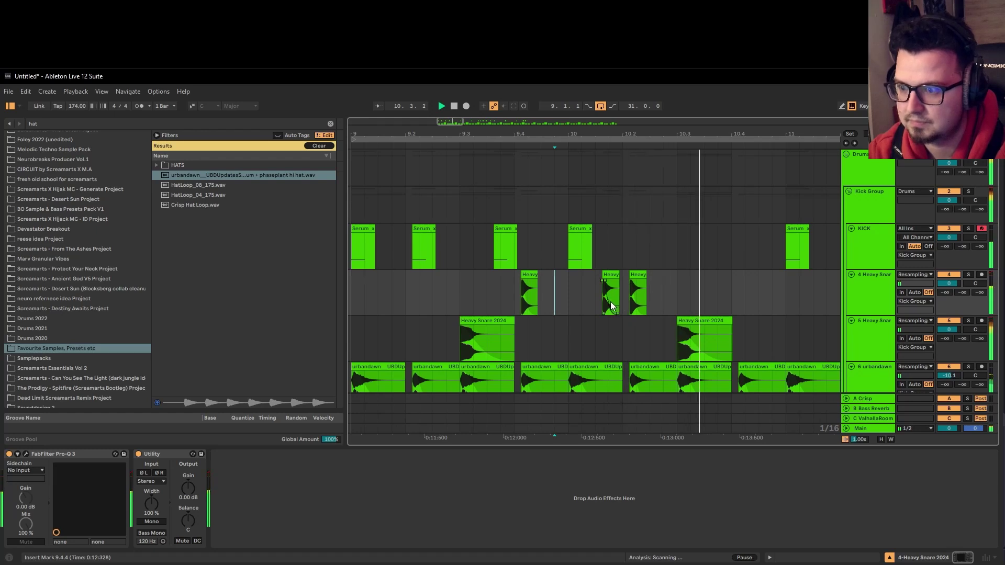
Step: Nudge the middle ghost snare slightly earlier, to just after 10.1.3, and play from bar 10
click(606, 277)
key(space)
scroll(605, 277, up, 3)
drag(619, 277, 614, 279)
scroll(607, 285, down, 4)
click(596, 288)
key(space)
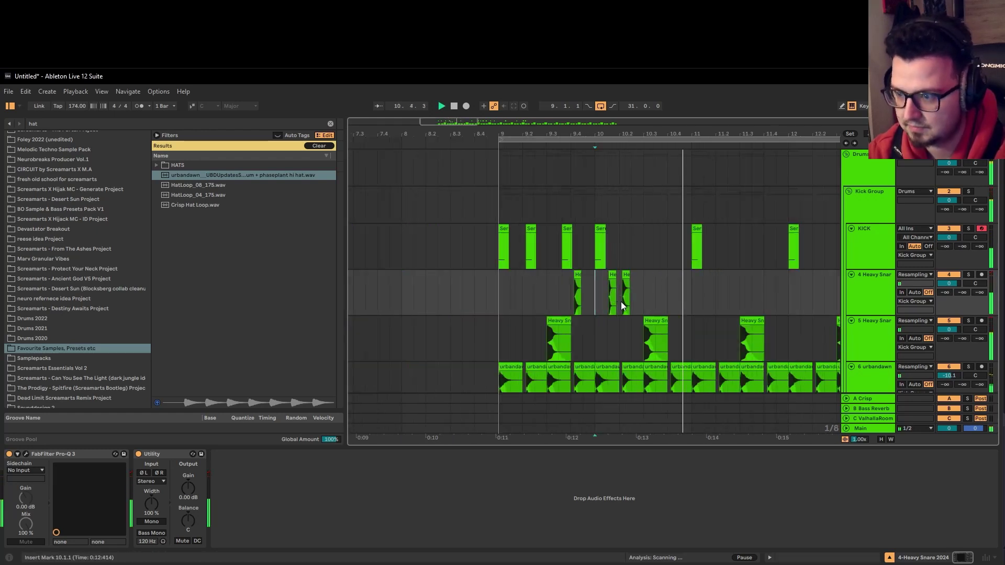
Step: Copy the kick clip at bar 10 to 10.2.3 and play from 9.4.3
key(space)
drag(600, 228, 634, 240)
click(583, 255)
key(space)
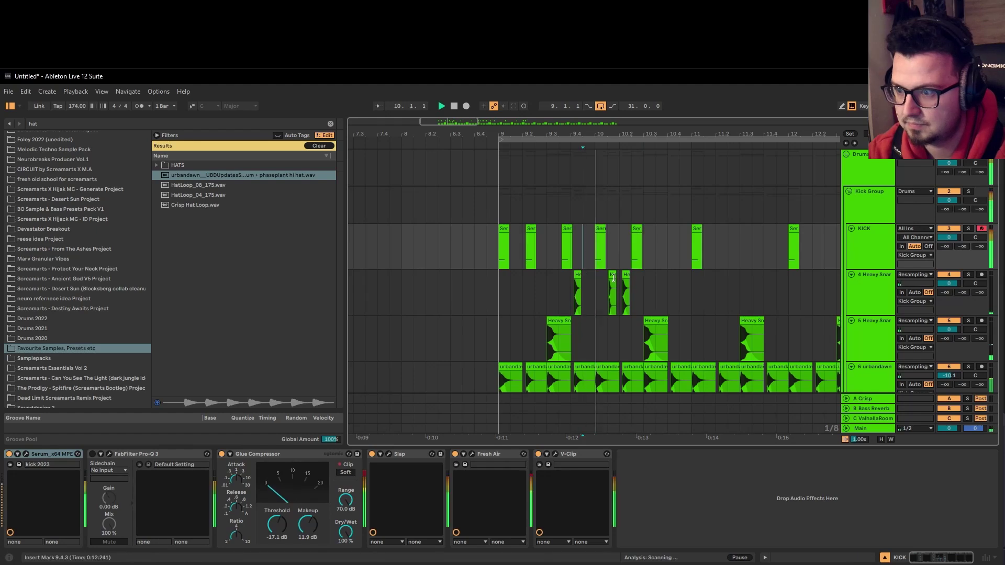
Step: Nudge the copied kick slightly later so it ends at the snare on beat 10.3, and play the pattern from bar 9
scroll(630, 251, up, 4)
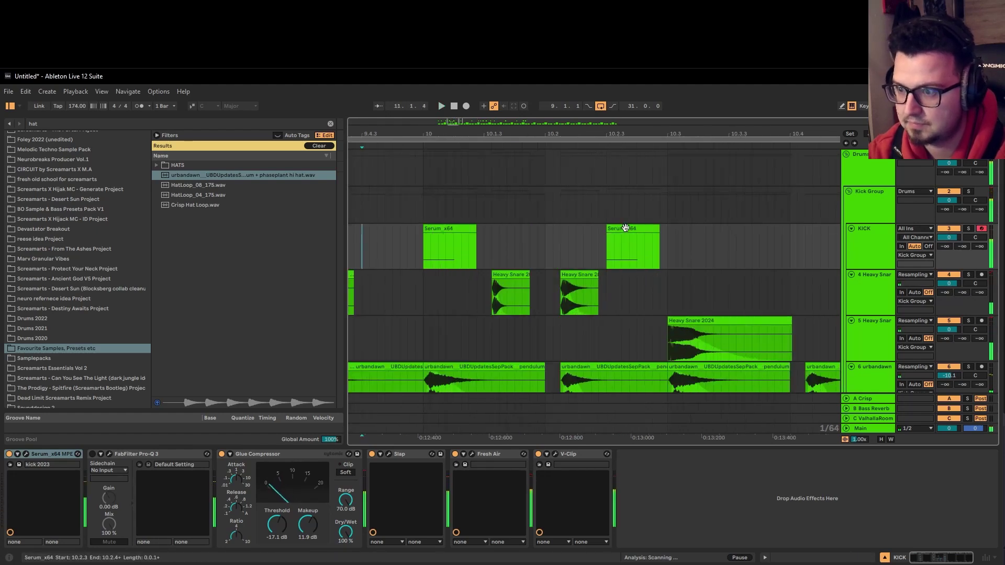
drag(625, 228, 633, 228)
click(530, 244)
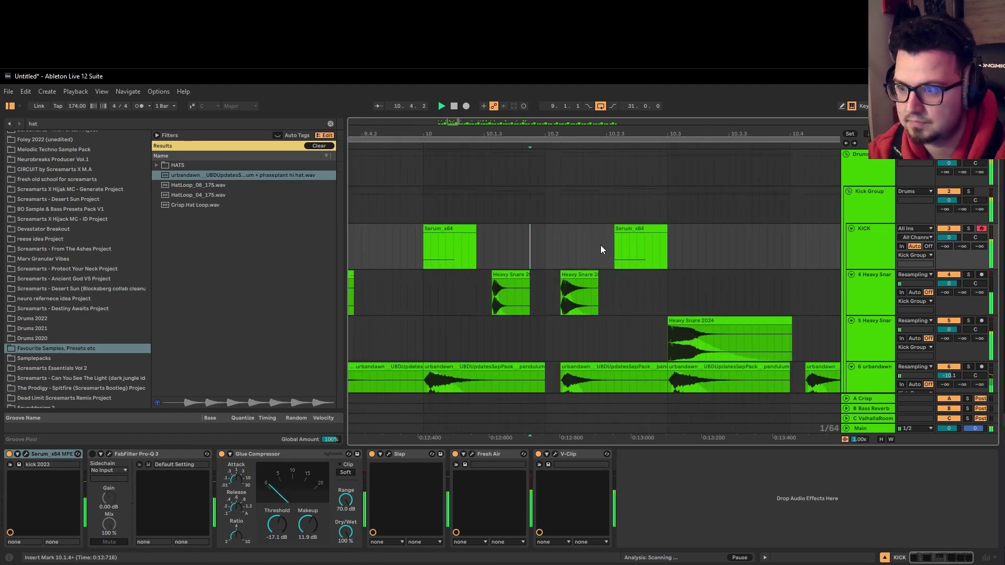
scroll(601, 245, down, 6)
click(542, 281)
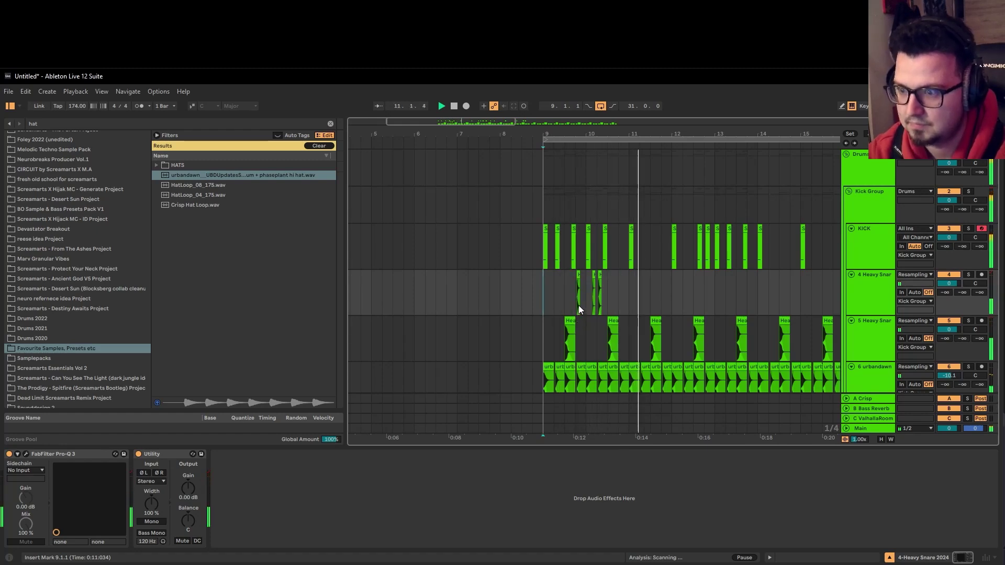
scroll(571, 301, down, 1)
scroll(563, 293, down, 4)
Step: Lower the ghost snare track's volume to -2.7 dB and toggle playback to check the balance
key(space)
click(864, 273)
drag(948, 263, 949, 273)
key(space)
scroll(500, 269, down, 1)
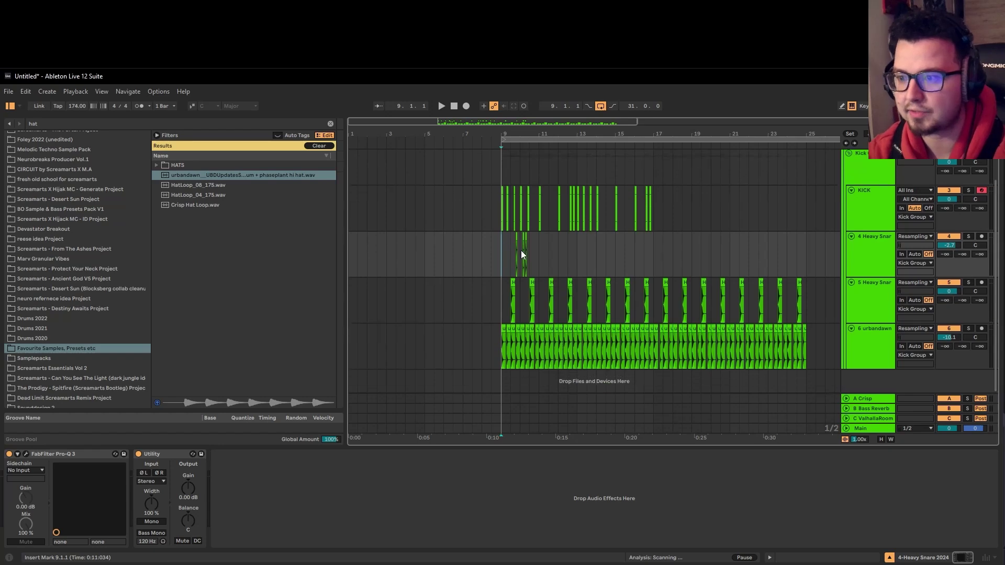
Step: Copy a kick clip to the start of bar 17 on the KICK track
scroll(501, 162, down, 4)
scroll(423, 190, up, 4)
drag(407, 190, 558, 194)
Step: Set the loop to start at bar 17 with a length of 8 bars, and play from bar 17
drag(443, 140, 596, 155)
scroll(598, 154, down, 4)
drag(745, 140, 553, 217)
scroll(478, 211, up, 4)
click(482, 217)
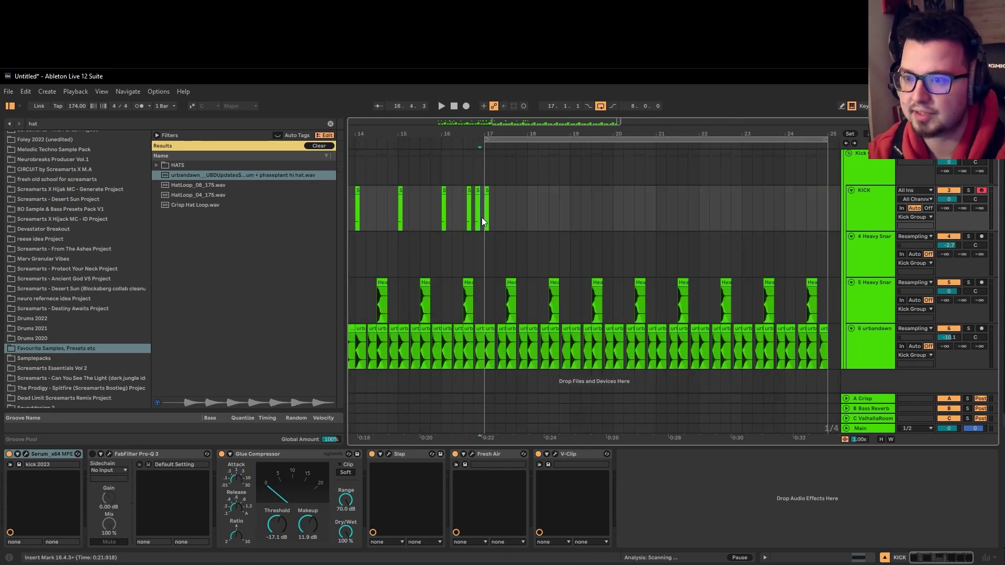
click(485, 216)
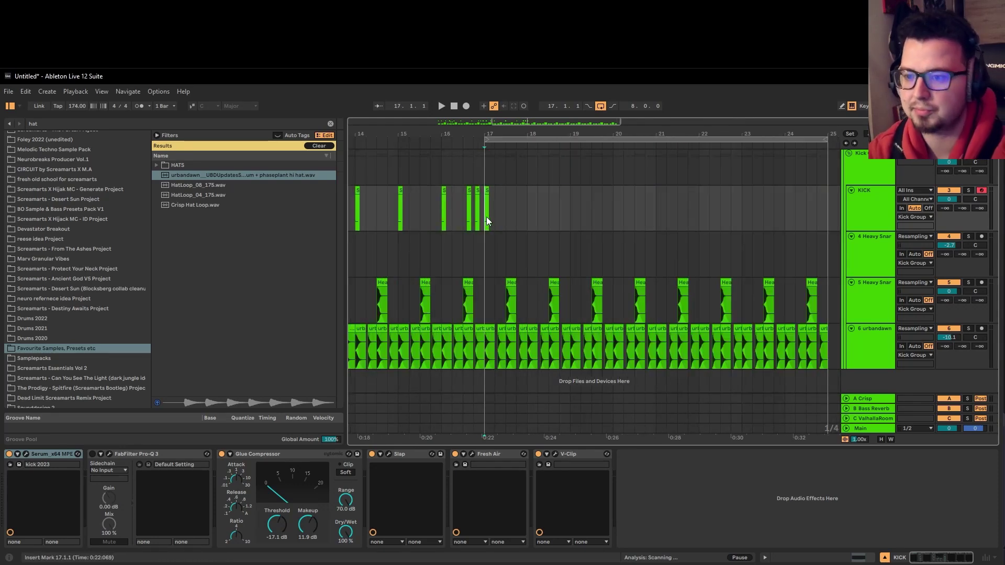
key(space)
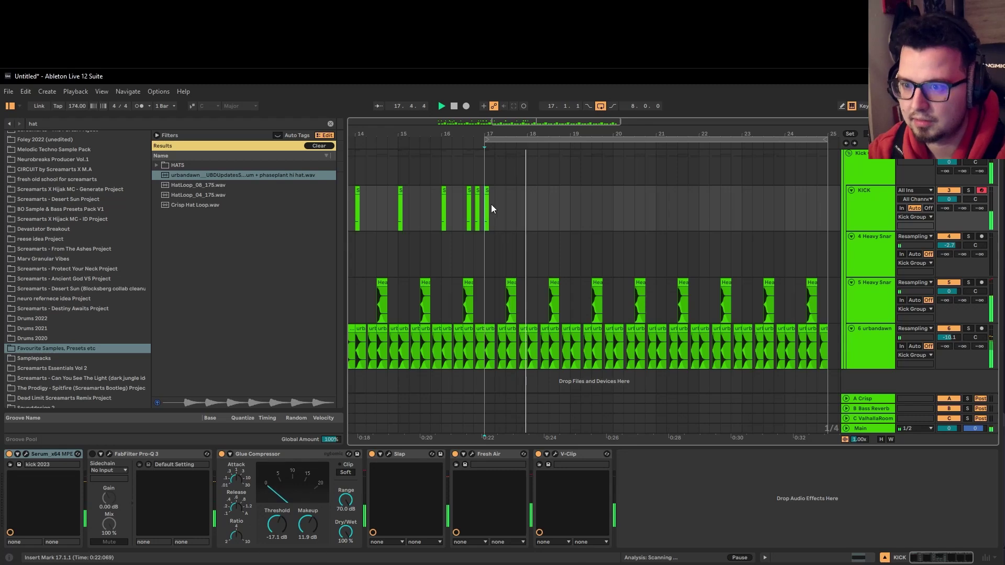
Step: Copy the kick clip at bar 17 to 17.2.2, aligned with the second hi-hat
scroll(490, 206, up, 5)
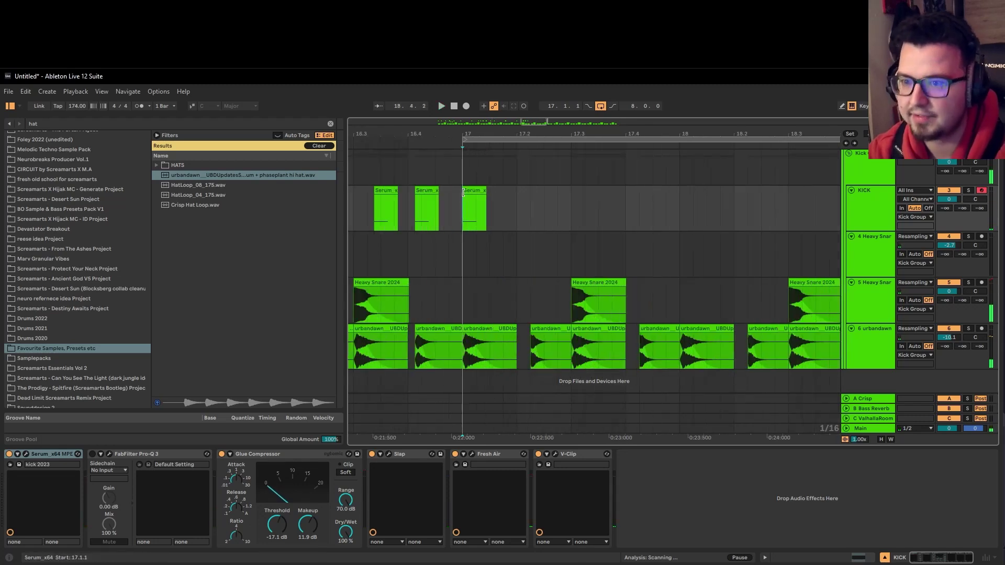
drag(464, 192, 533, 199)
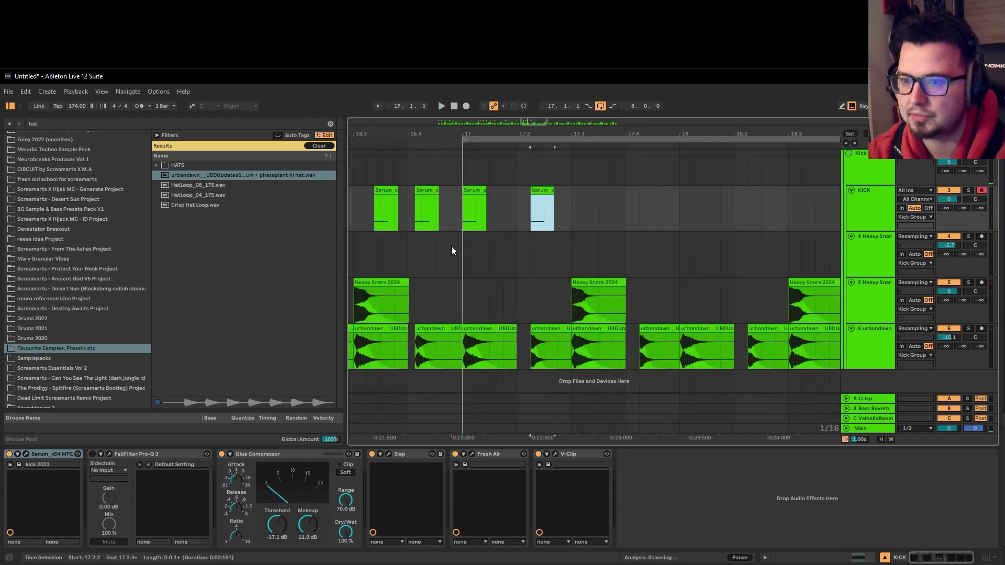
Step: Play from just before bar 17 to hear the added kicks, and delete the hi-hat clips from bar 17 onward
click(451, 246)
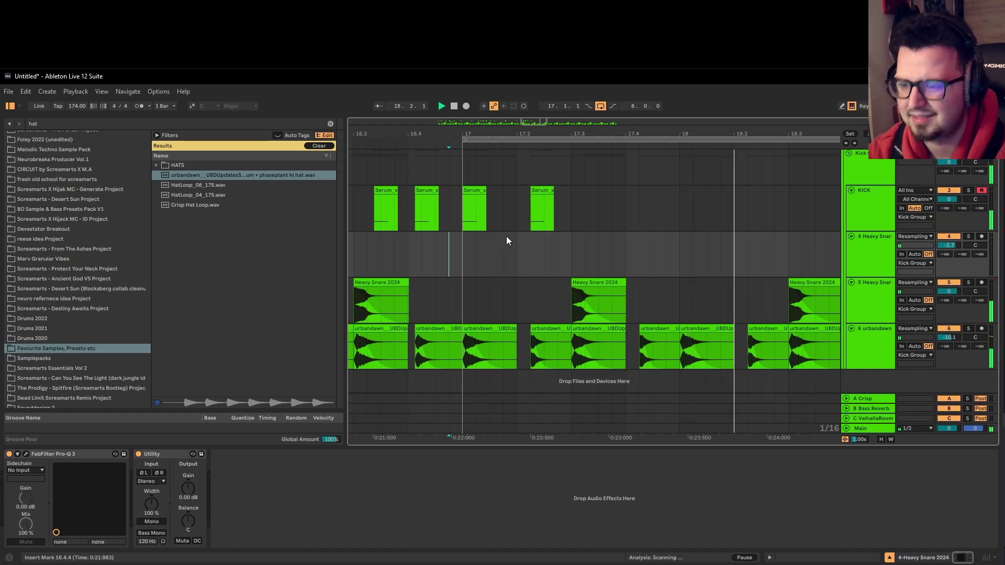
scroll(549, 333, down, 5)
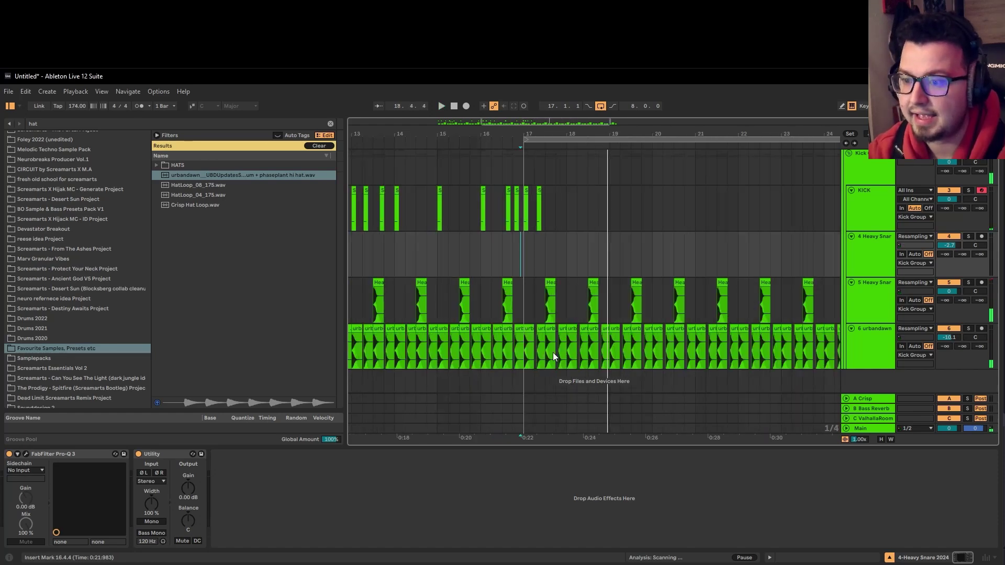
scroll(552, 352, down, 5)
drag(594, 345, 492, 343)
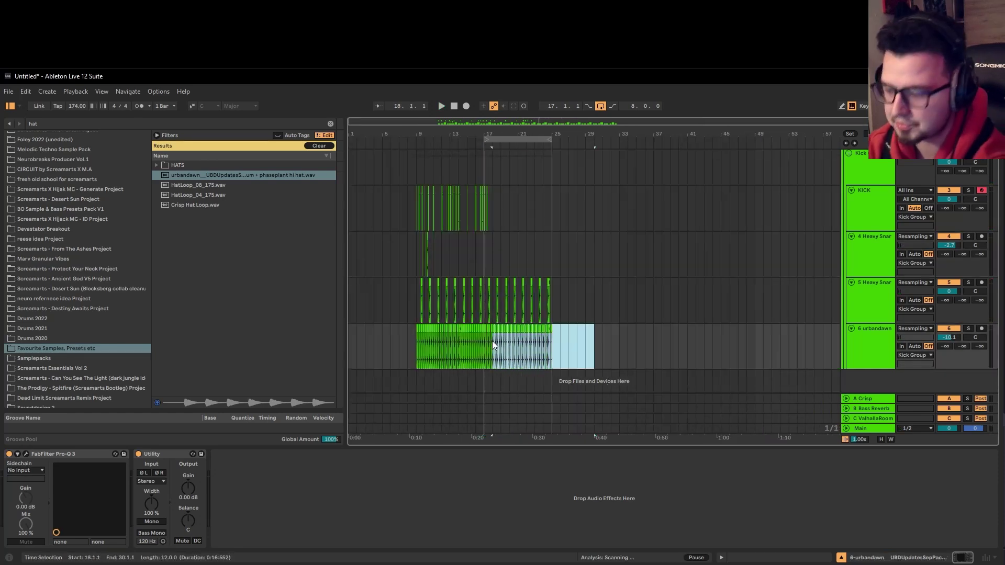
scroll(492, 340, up, 8)
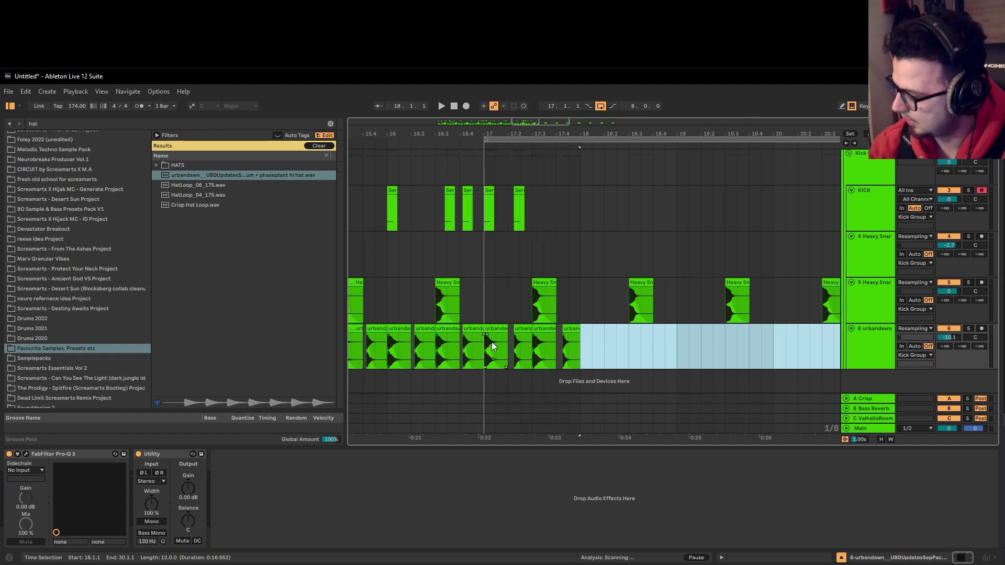
drag(530, 361, 507, 342)
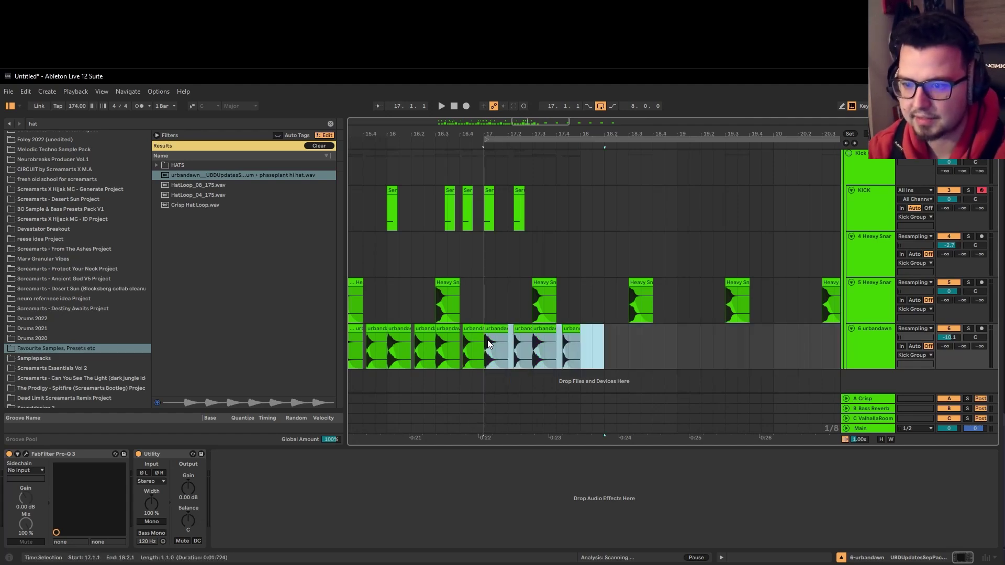
key(Delete)
Step: Copy the hi-hat clip at 16.3.1 to the start of bar 17 and trim its length
scroll(471, 338, up, 6)
click(500, 331)
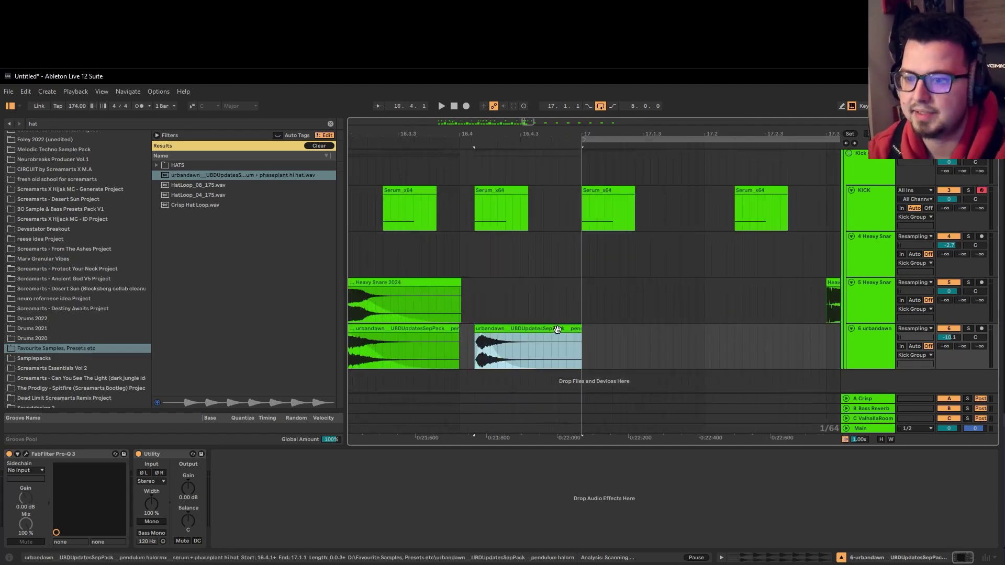
scroll(522, 333, down, 3)
scroll(550, 209, down, 6)
click(561, 141)
scroll(528, 324, up, 3)
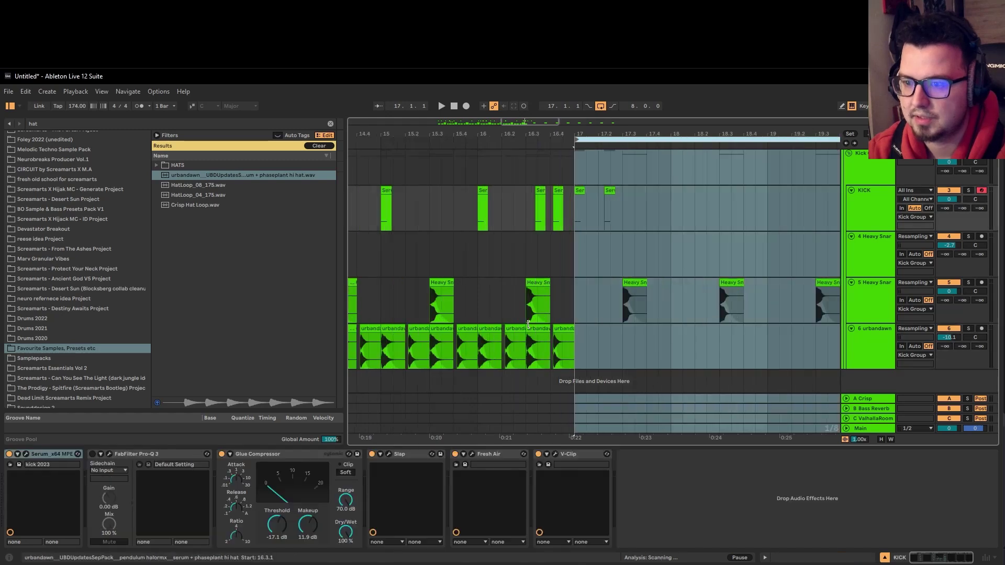
click(533, 329)
ctrl+drag(532, 328, 582, 329)
scroll(586, 329, up, 5)
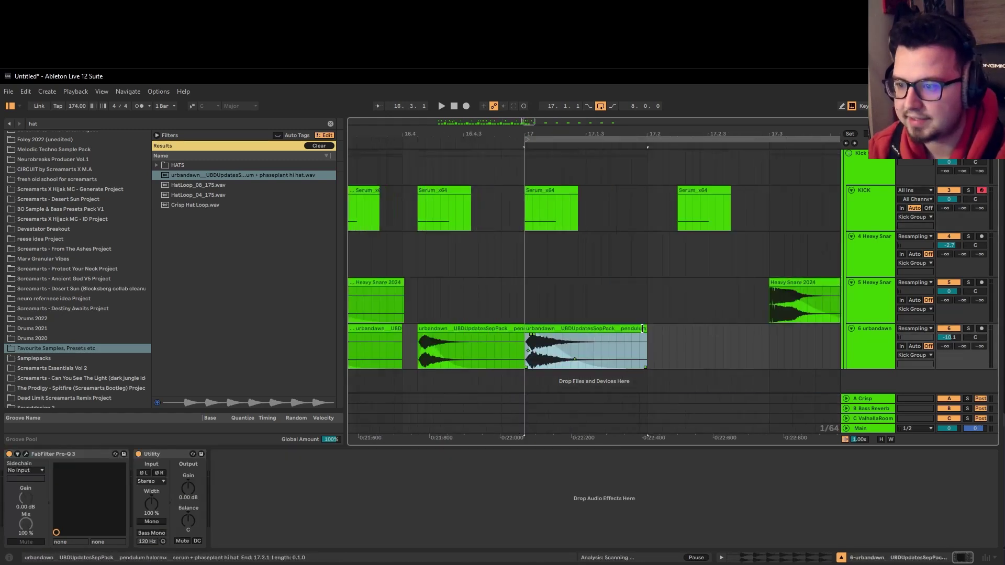
mouse_move(643, 329)
mouse_down()
mouse_move(585, 336)
mouse_move(545, 360)
mouse_move(532, 348)
mouse_move(647, 330)
mouse_up()
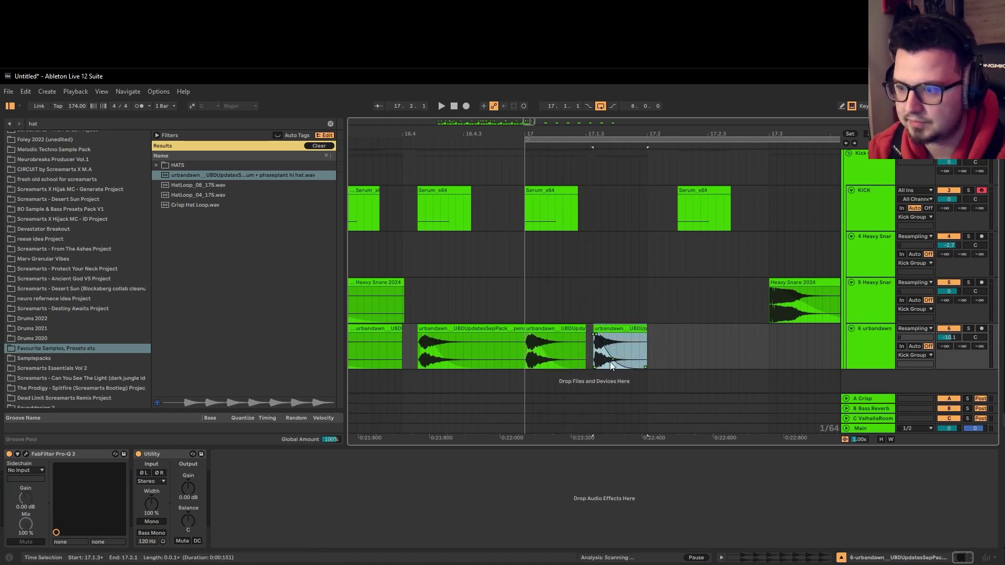
Step: Duplicate the hi-hat pair in the first beat of bar 17 until it fills the bar up to 18.1.1
drag(609, 366, 621, 341)
scroll(595, 362, down, 3)
key(ctrl+d)
scroll(601, 345, down, 3)
key(ctrl+d)
key(ctrl+d)
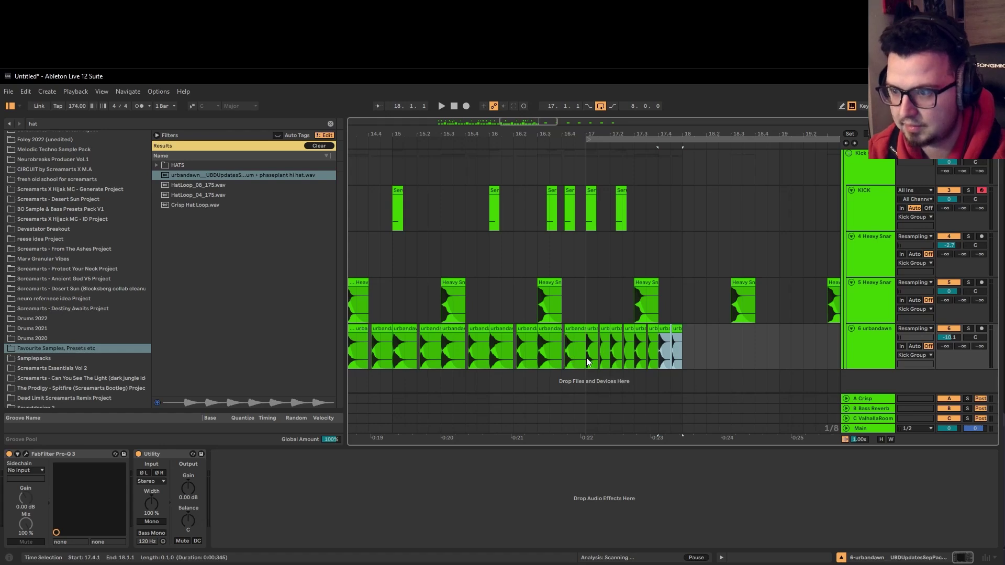
Step: Play from bar 17 and duplicate that bar's hi-hat pattern into bar 18
click(585, 360)
key(space)
scroll(580, 356, down, 3)
drag(626, 341, 585, 343)
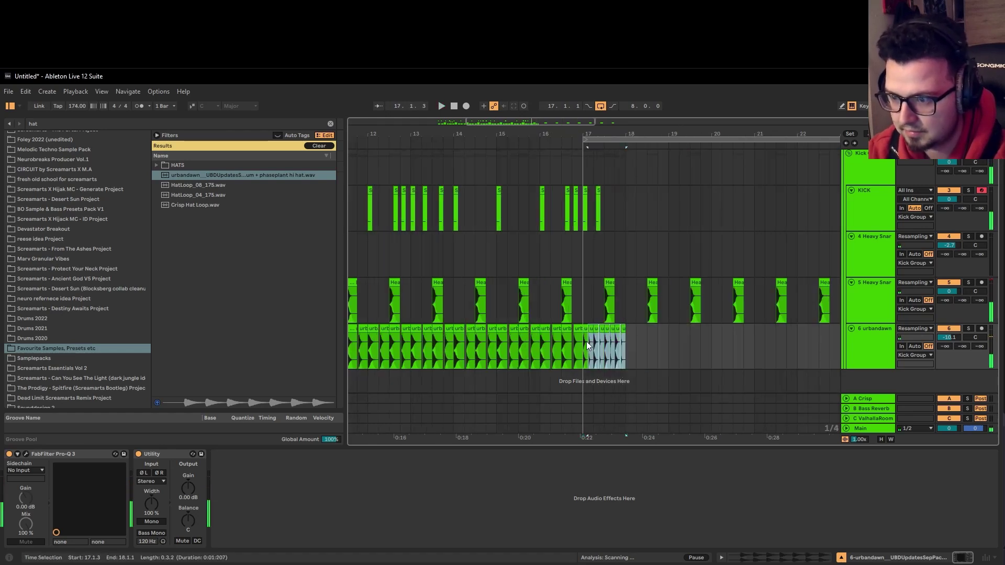
key(ctrl+d)
key(plus)
key(plus)
Step: Reposition the off-beat hi-hat clip just after 18.1.3, and delete the hi-hat clips from 18.2.1 onward
click(617, 341)
scroll(615, 336, up, 5)
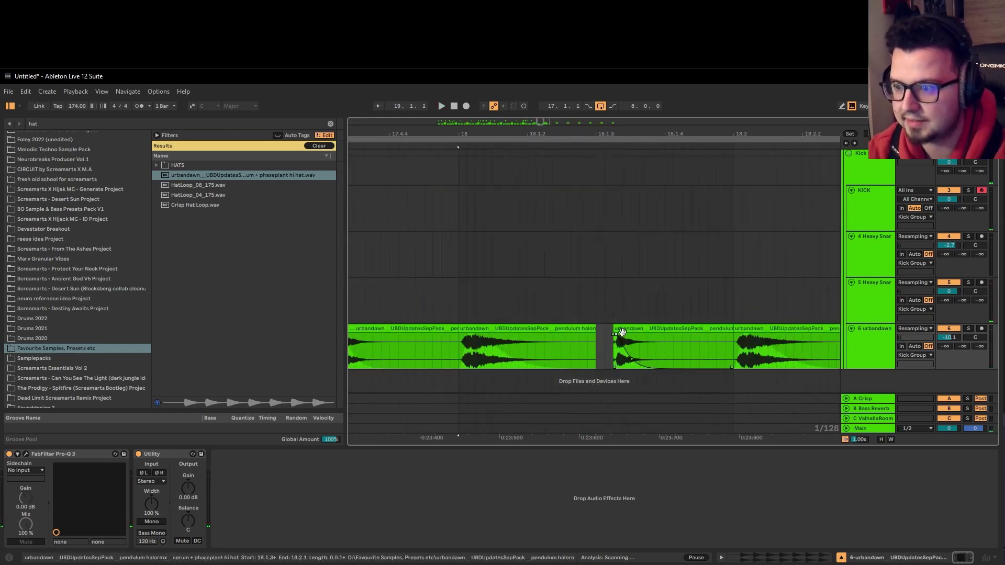
drag(627, 329, 548, 344)
scroll(635, 331, down, 3)
scroll(547, 343, down, 4)
drag(664, 344, 629, 344)
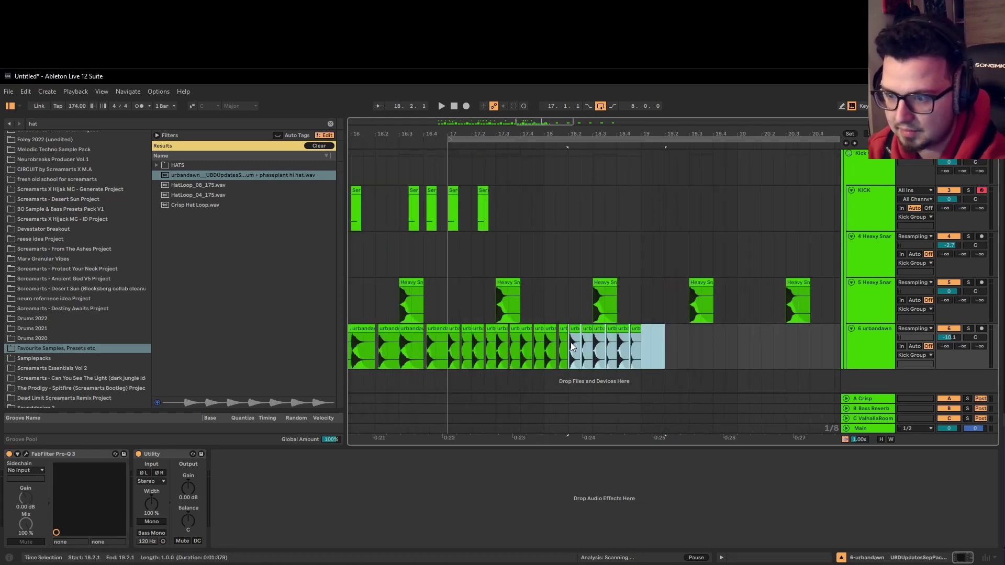
key(Delete)
Step: Duplicate the hi-hat pair in the first beat of bar 18 three times to fill the bar up to 19.1.1
drag(570, 336, 542, 339)
key(ctrl+d)
key(ctrl+d)
key(ctrl+d)
scroll(545, 338, down, 4)
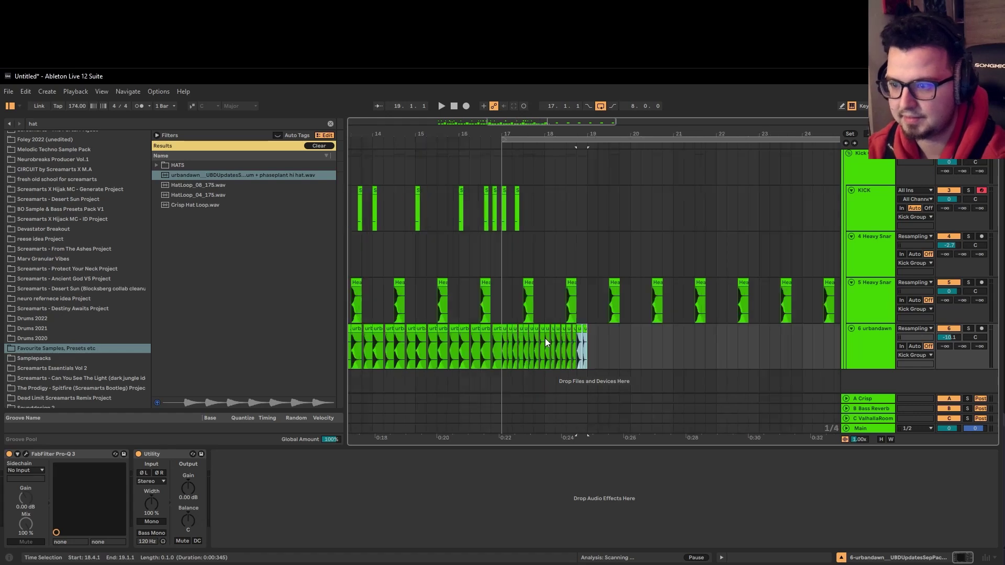
Step: Copy the kick clip at 17.1.1 to 18.1.1 and play from 16.4.1 to compare the two bars
drag(503, 191, 546, 193)
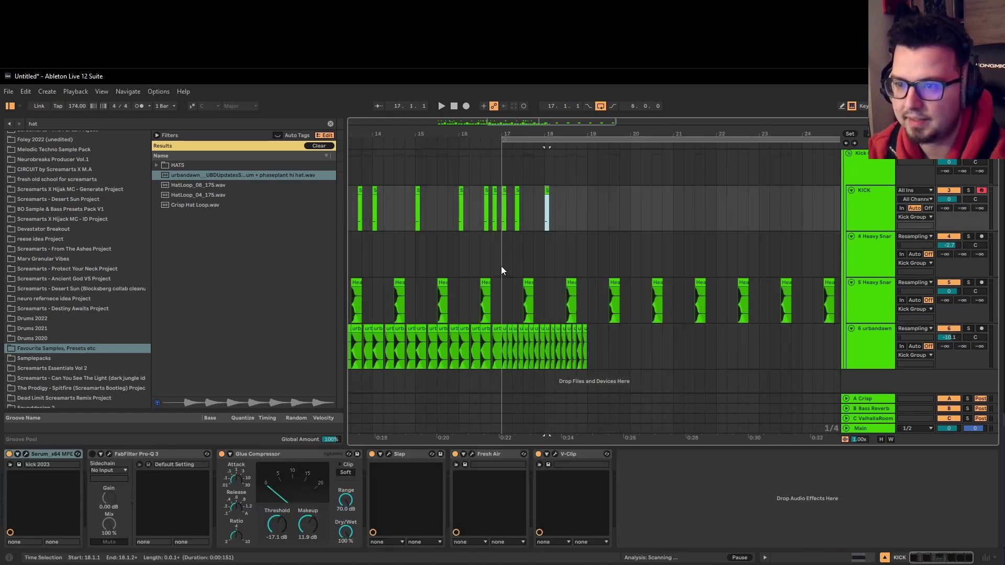
click(491, 249)
key(space)
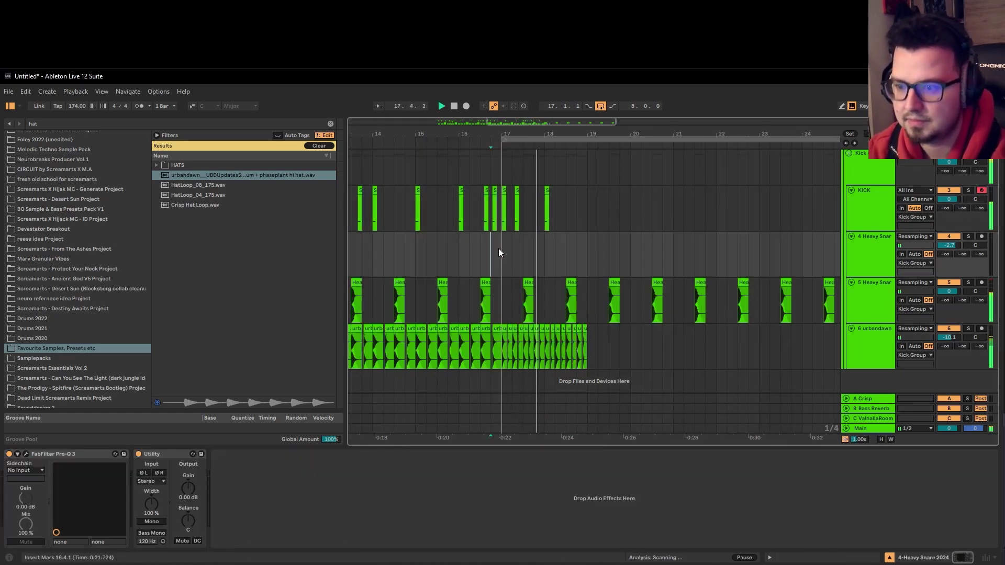
key(space)
key(space)
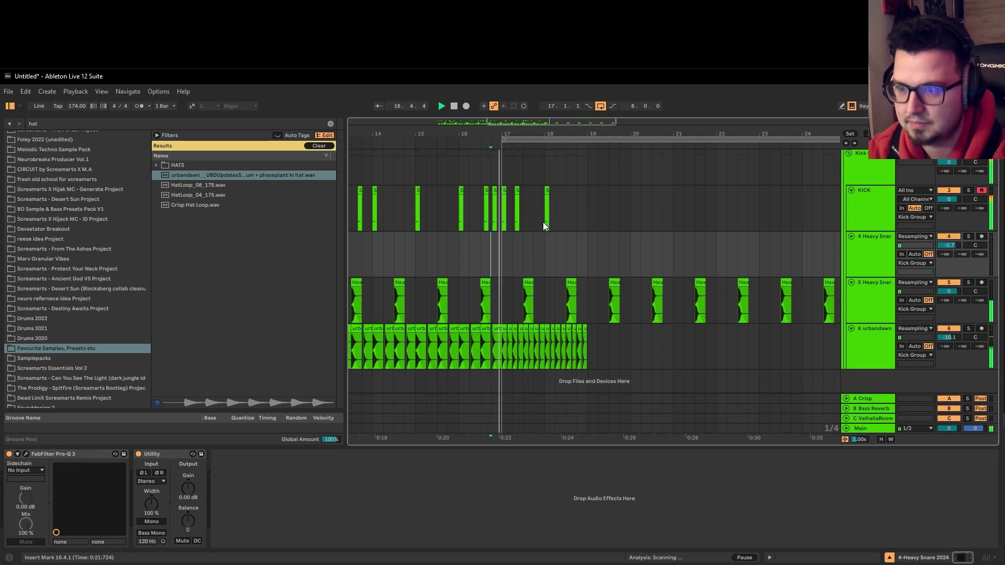
Step: Stop playback and delete the kick, snare and hi-hat clips in bar 17
drag(544, 193, 593, 341)
key(space)
key(Delete)
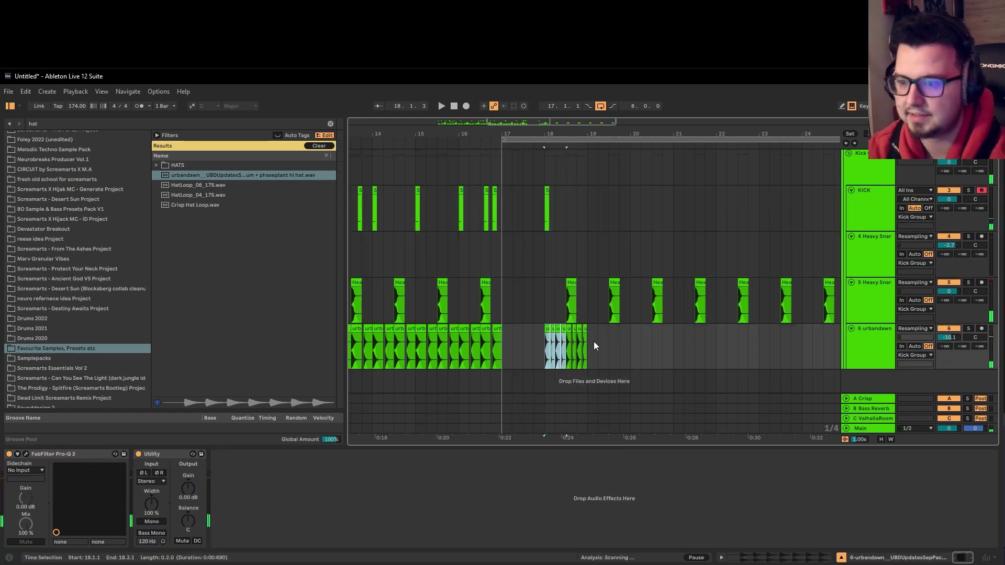
Step: Fill bar 17 with the hi-hat clips from bar 18, and copy the kick at 18.1.1 to 17.1.1
key(ctrl+c)
click(503, 335)
key(ctrl+v)
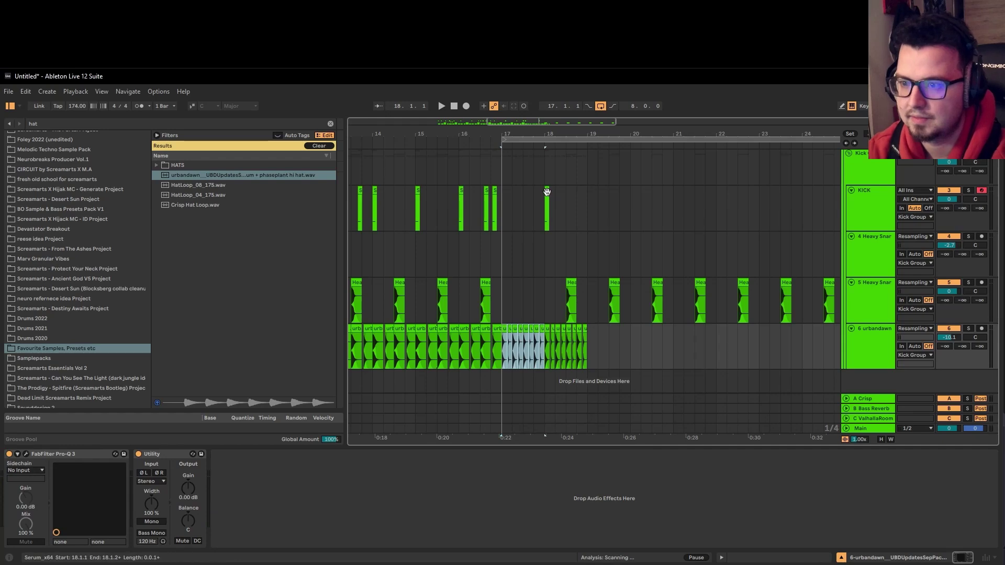
drag(546, 192, 508, 205)
click(506, 208)
Step: Duplicate the two-bar hi-hat pattern from bars 17 and 18 three times, up to bar 25
drag(591, 340, 503, 341)
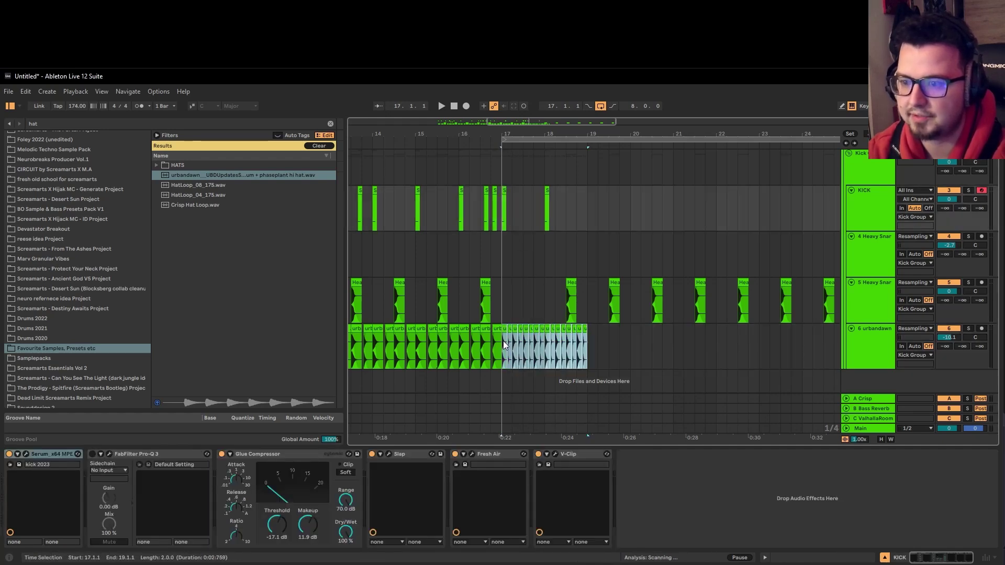
key(ctrl+d)
key(minus)
key(ctrl+d)
key(ctrl+d)
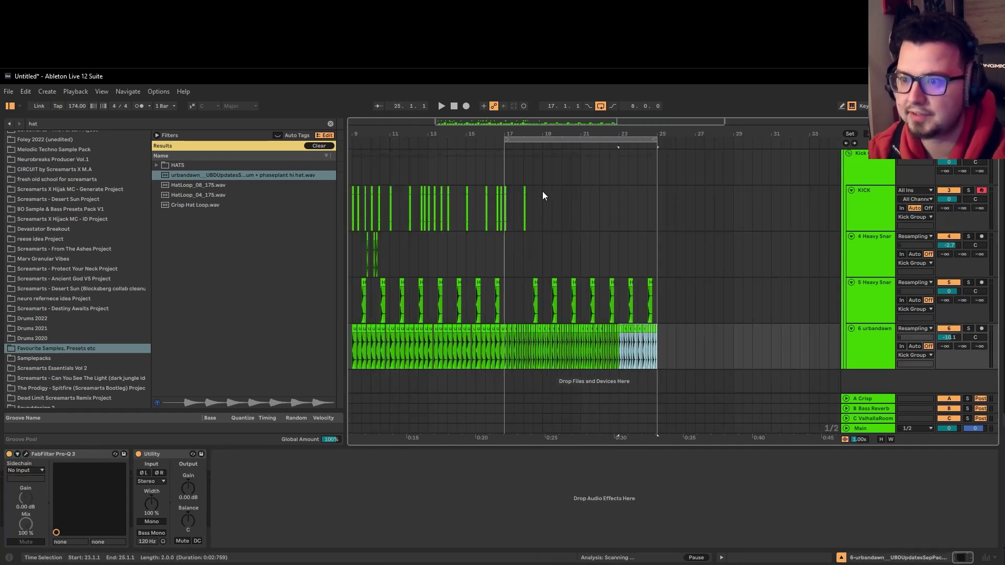
Step: Duplicate the two-bar kick pattern from bars 17 and 18 three times, up to bar 25
drag(542, 190, 504, 203)
key(ctrl+d)
key(ctrl+d)
key(ctrl+d)
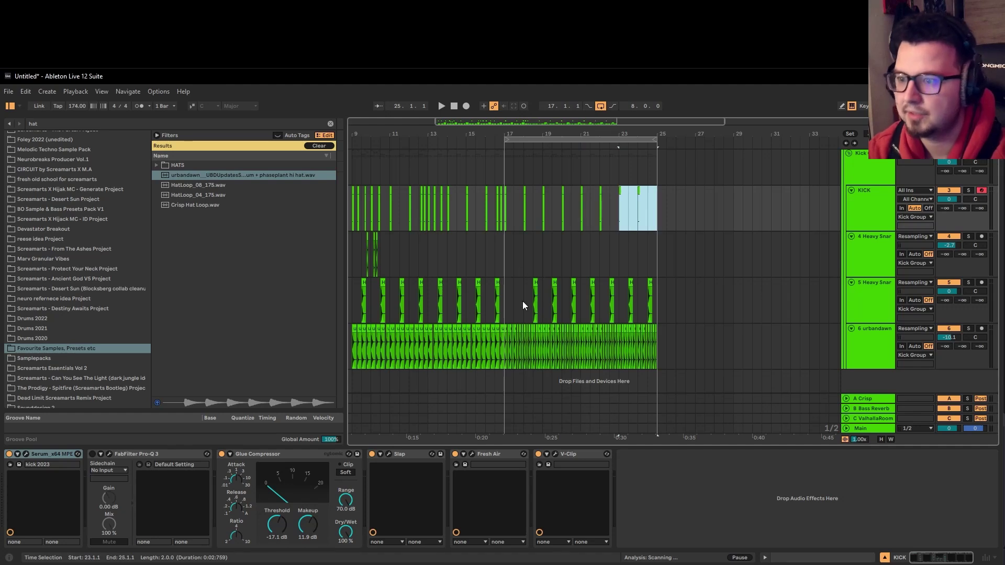
Step: Copy the snare clip at 18.3 to 17.3 to restore the missing backbeat in bar 17
drag(532, 298, 517, 285)
click(533, 286)
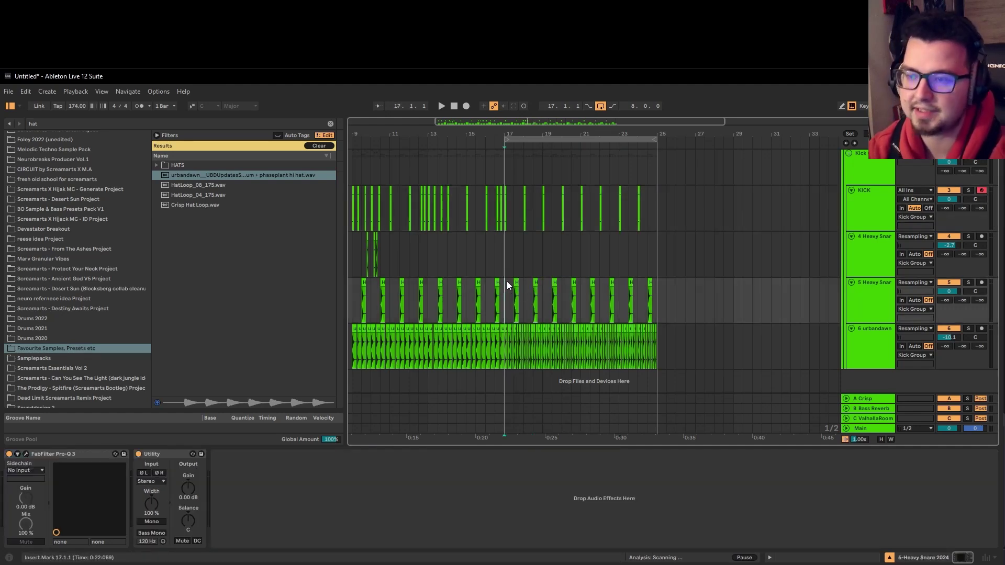
Step: Play the pattern from bar 17 and move the 8-bar loop to start at bar 9 for comparison
scroll(507, 281, down, 3)
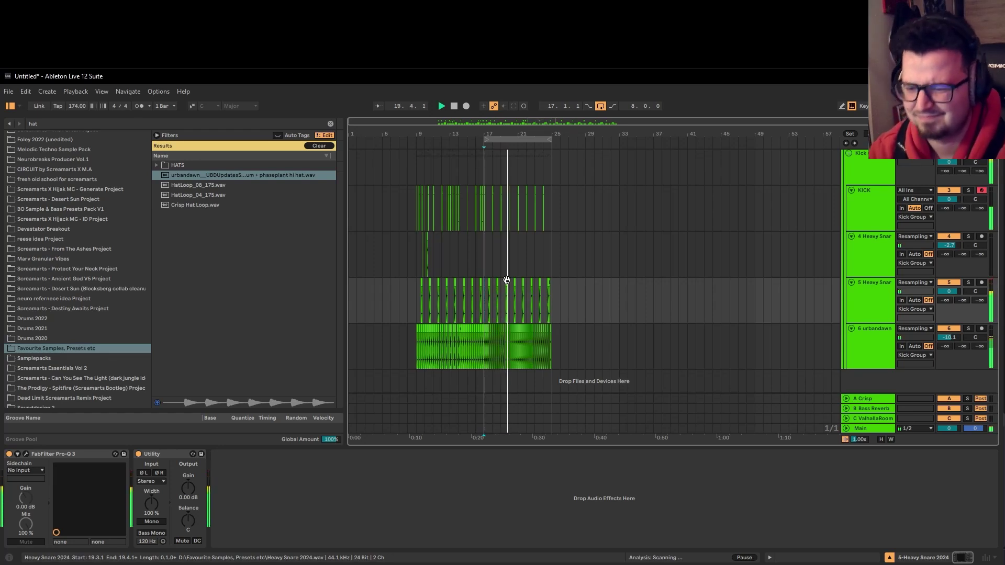
drag(505, 137, 437, 138)
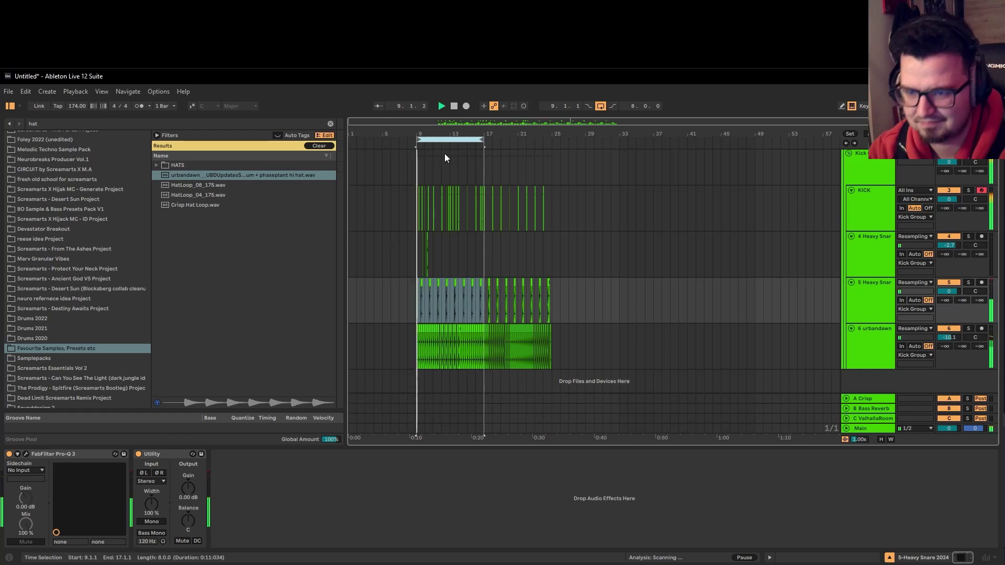